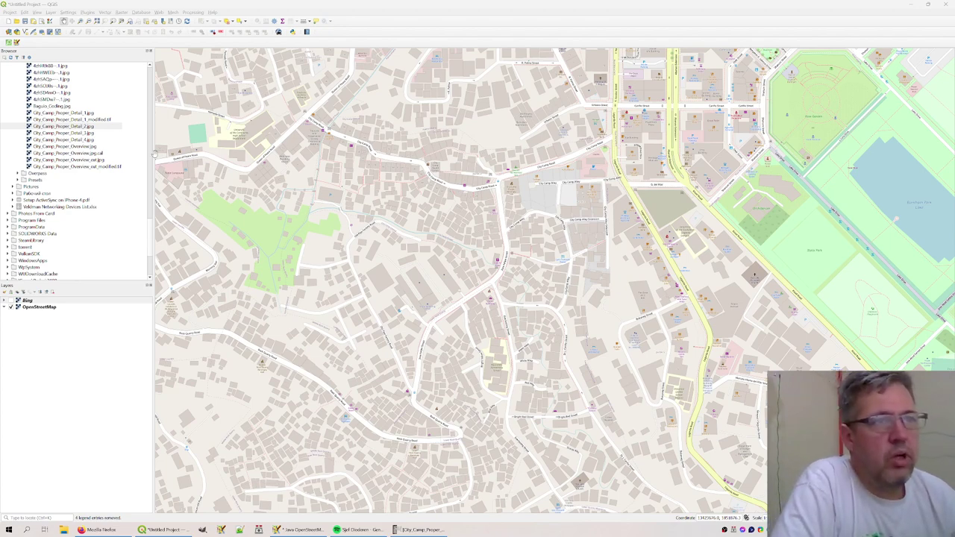
In QGIS, add City_Camp_Proper_Detail_2.jpg as a map layer, then remove that layer again
{"action": "left_click", "coordinate": [71, 127]}
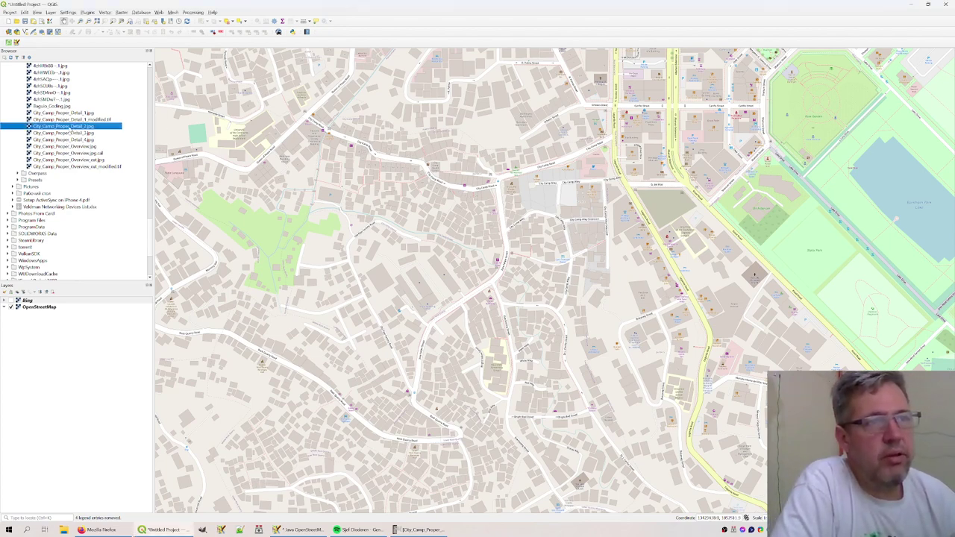
{"action": "left_click_drag", "start_coordinate": [72, 128], "coordinate": [64, 329]}
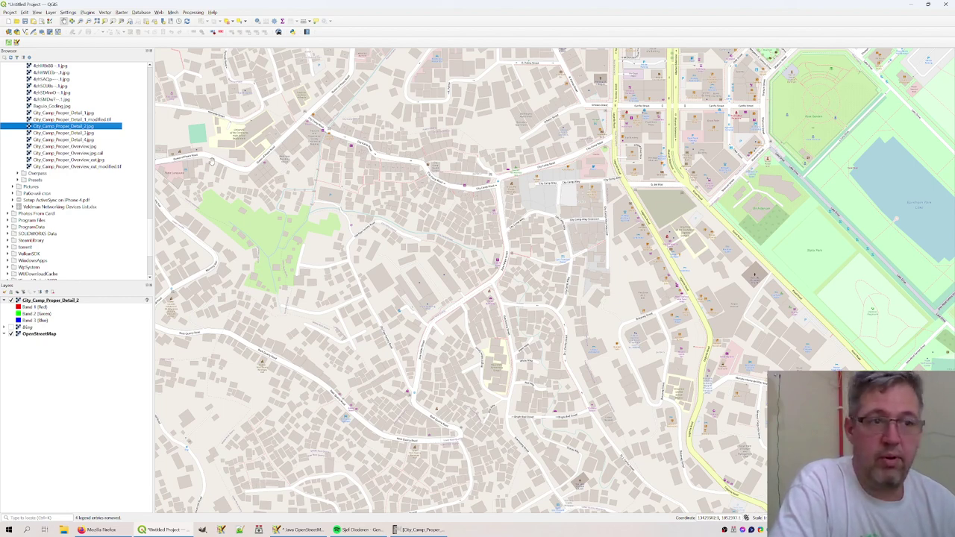
{"action": "left_click", "coordinate": [49, 301]}
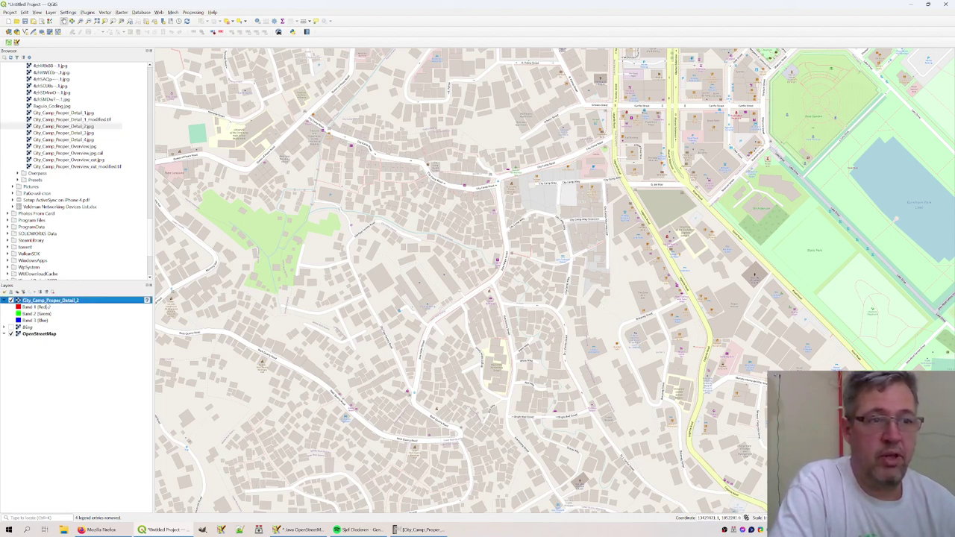
{"action": "right_click", "coordinate": [48, 301]}
{"action": "left_click", "coordinate": [67, 373]}
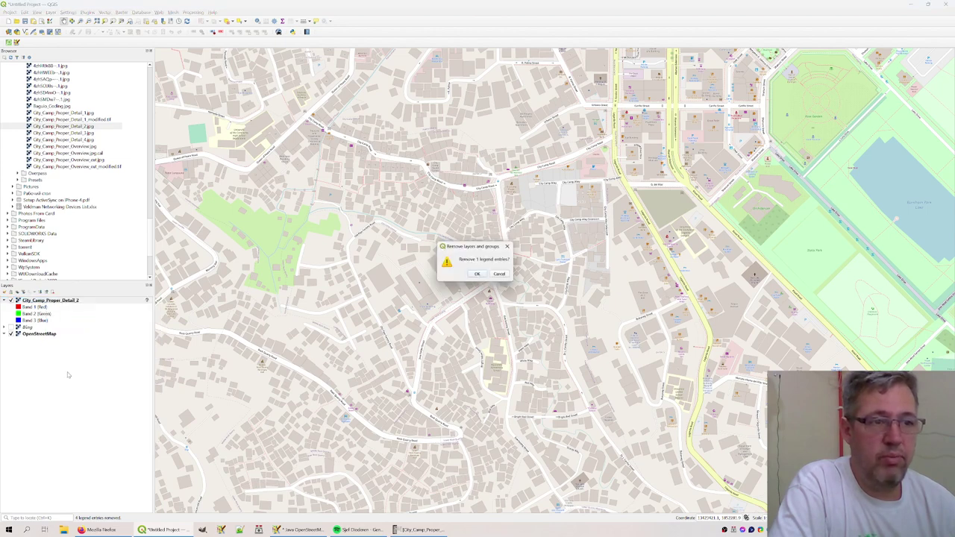
{"action": "left_click", "coordinate": [476, 274]}
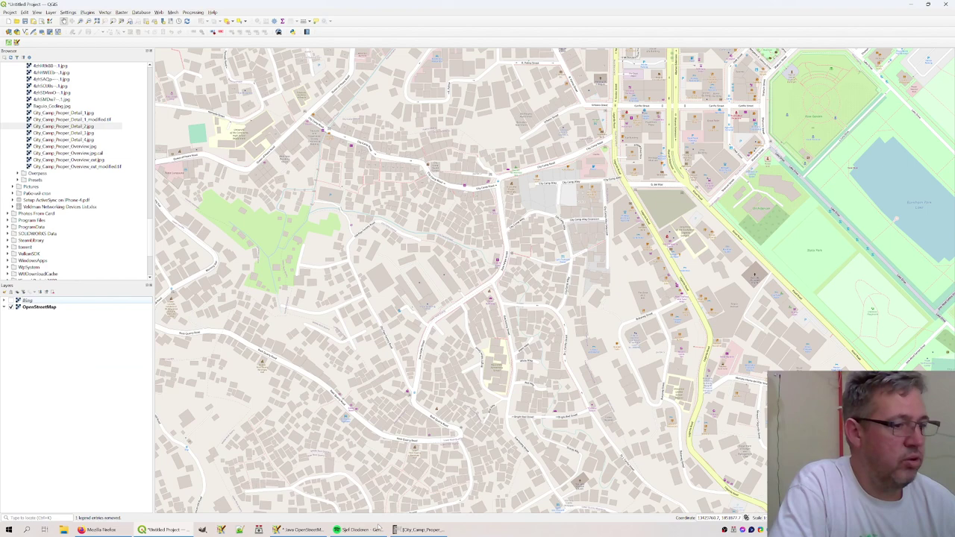
Switch to JOSM and open City_Camp_Proper_Detail_3.jpg through File > Open
{"action": "left_click", "coordinate": [303, 530]}
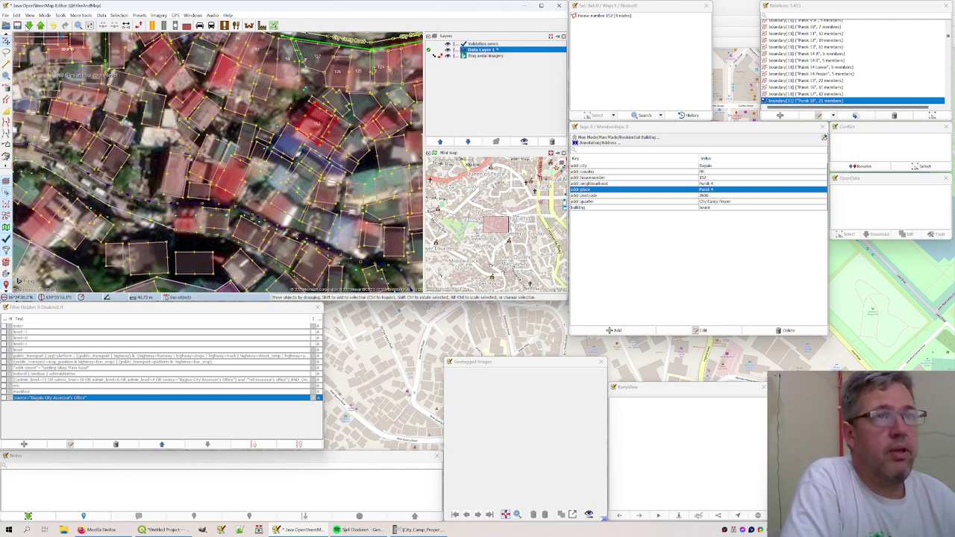
{"action": "left_click", "coordinate": [6, 25]}
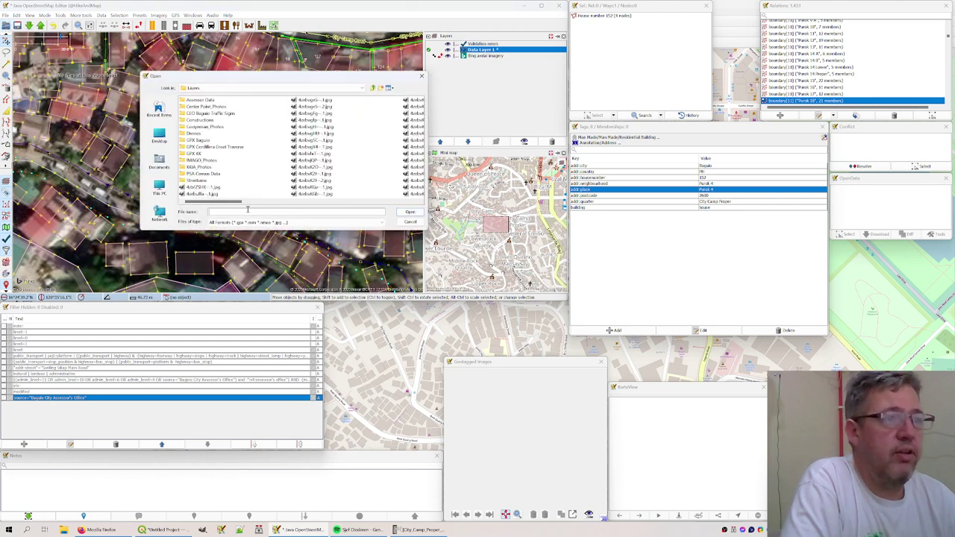
{"action": "left_click_drag", "start_coordinate": [238, 202], "coordinate": [411, 201]}
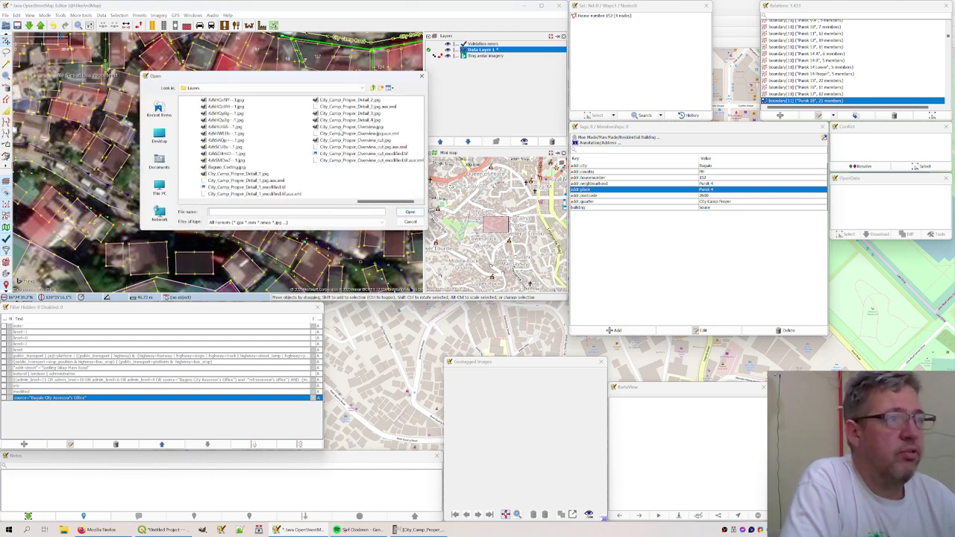
{"action": "left_click", "coordinate": [351, 113]}
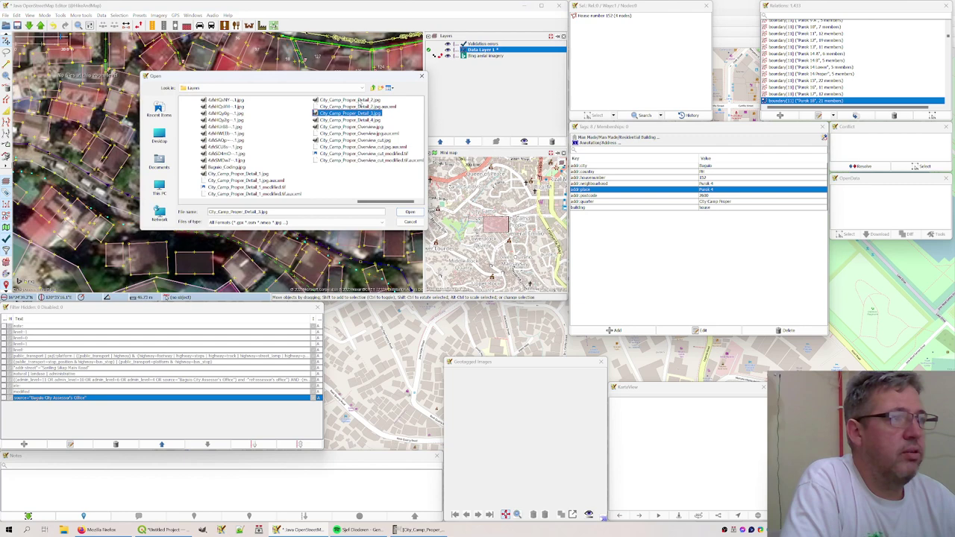
{"action": "left_click", "coordinate": [410, 212]}
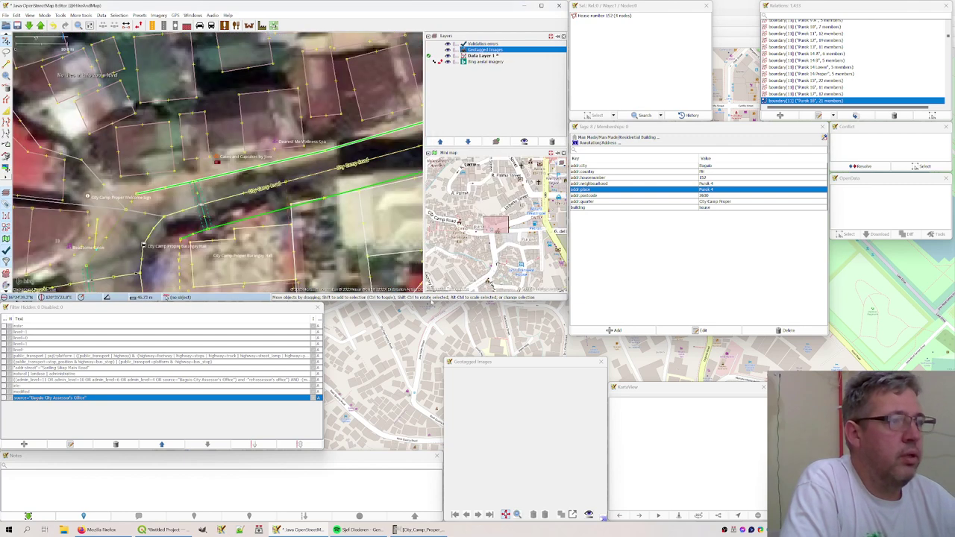
Show the map photo in the image viewer, zoom it, and inspect the residential road
{"action": "left_click", "coordinate": [219, 164]}
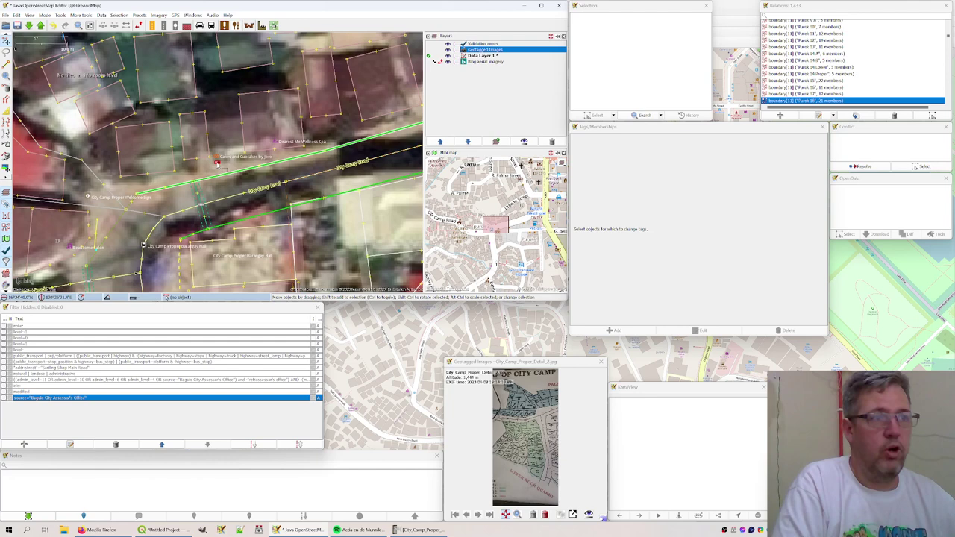
{"action": "left_click", "coordinate": [218, 170]}
{"action": "left_click", "coordinate": [226, 222]}
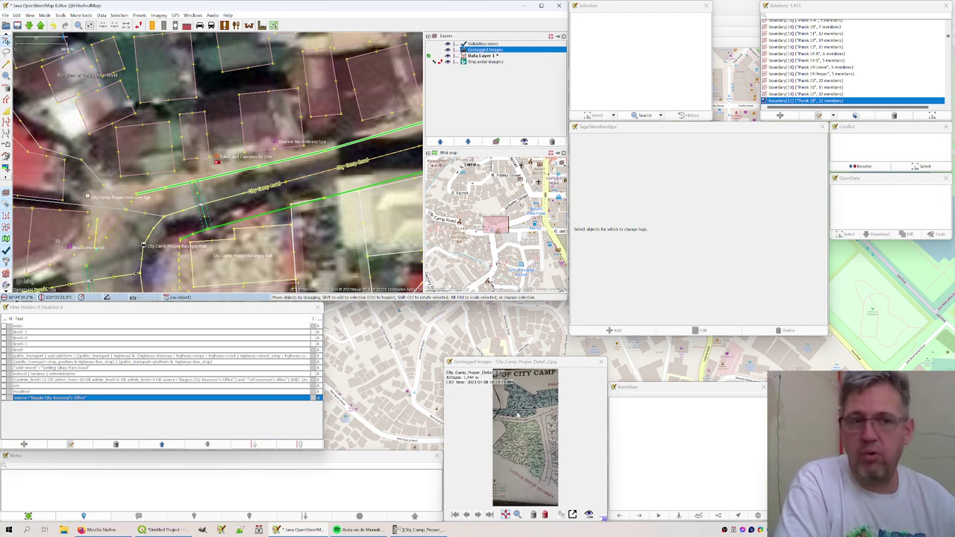
{"action": "scroll", "coordinate": [522, 420], "scroll_direction": "up", "scroll_amount": 2}
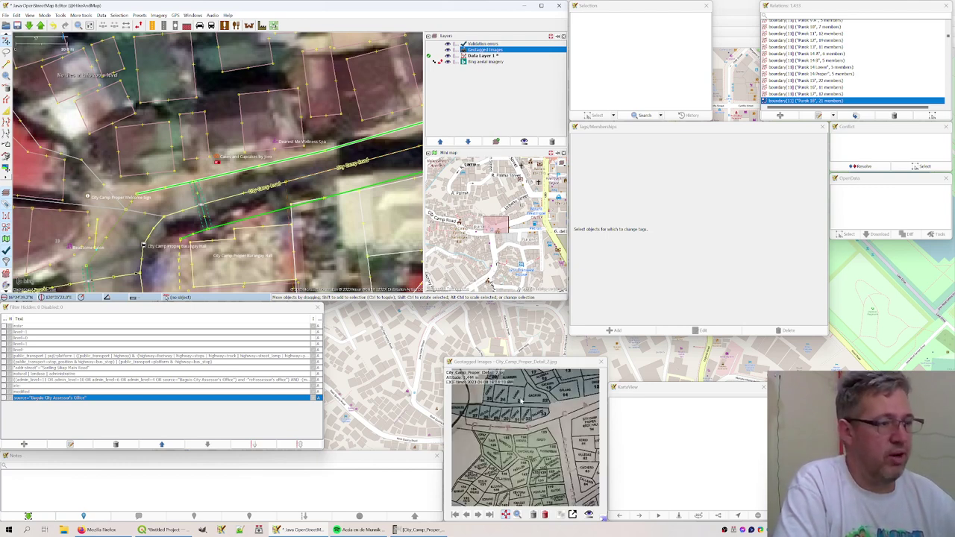
{"action": "scroll", "coordinate": [519, 401], "scroll_direction": "down", "scroll_amount": 1}
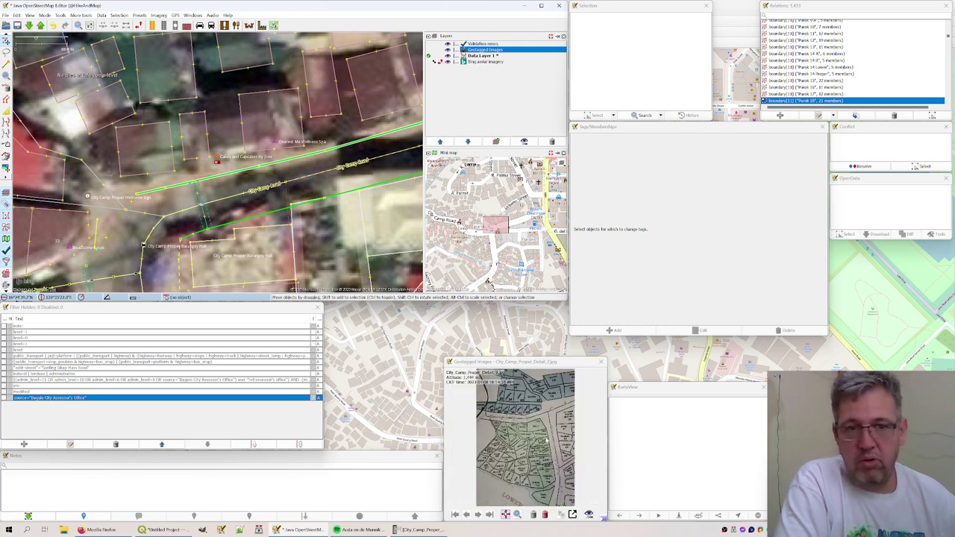
{"action": "left_click", "coordinate": [365, 256]}
{"action": "scroll", "coordinate": [365, 256], "scroll_direction": "down", "scroll_amount": 2}
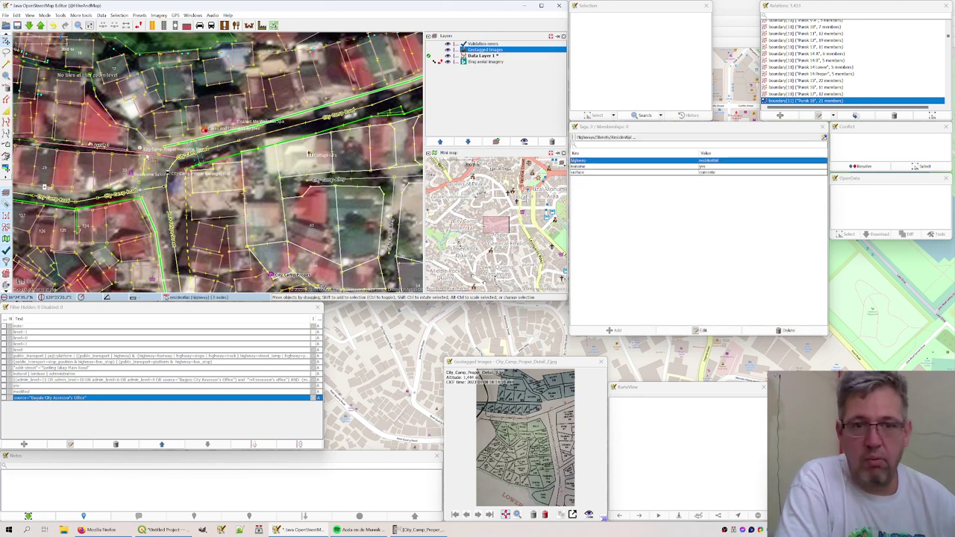
{"action": "key", "text": "Escape"}
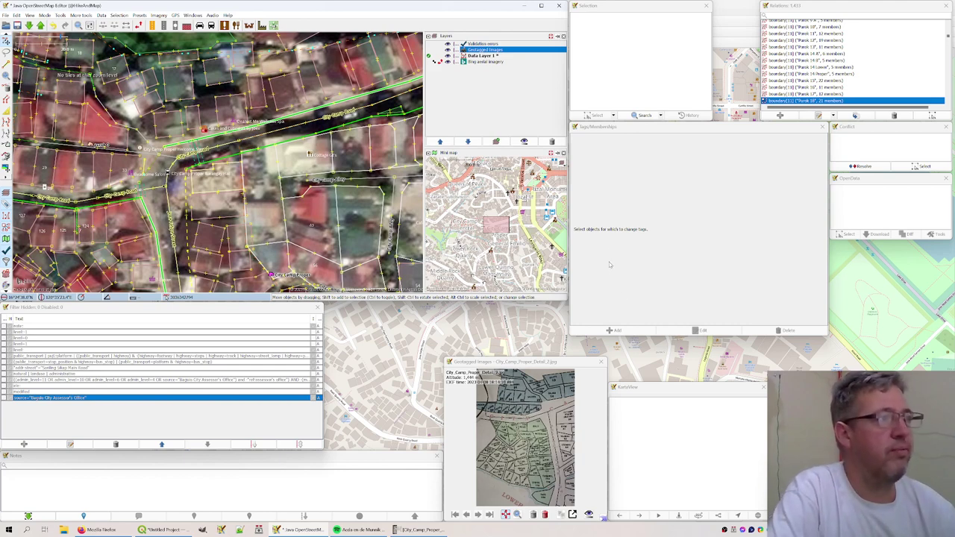
Delete the Geotagged Images layer, try importing City_Camp_Proper_Detail_2.jpg as imagery, and dismiss the 'No Worldfile found' error
{"action": "left_click", "coordinate": [553, 141]}
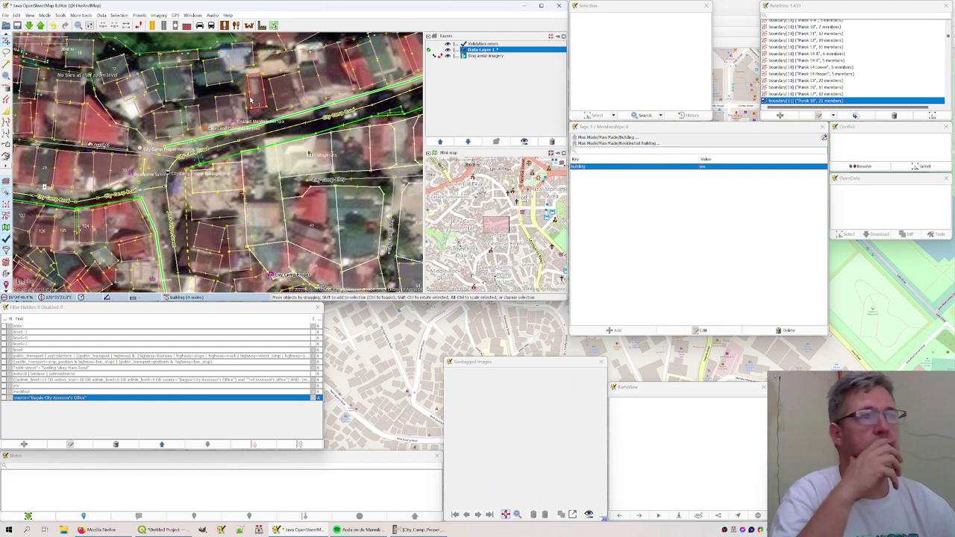
{"action": "left_click", "coordinate": [159, 15]}
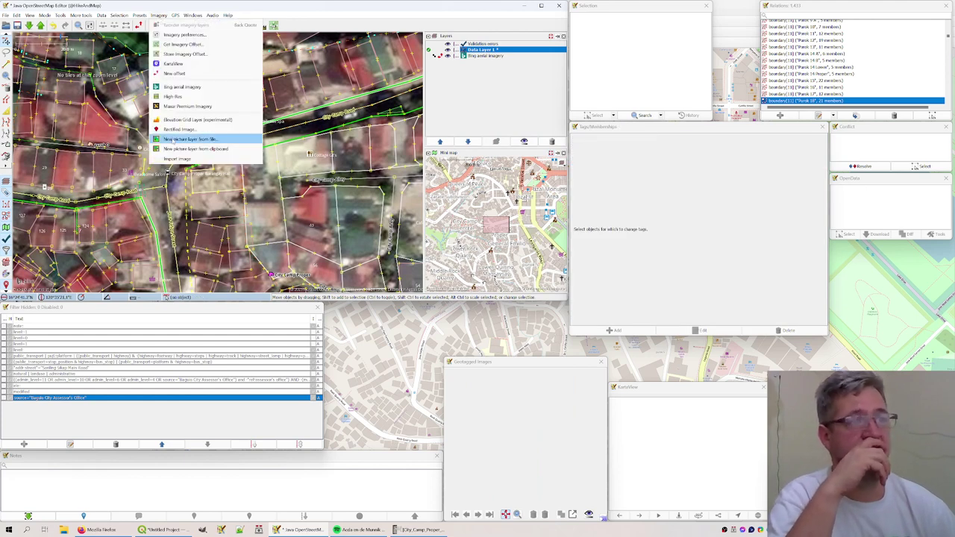
{"action": "left_click", "coordinate": [173, 158]}
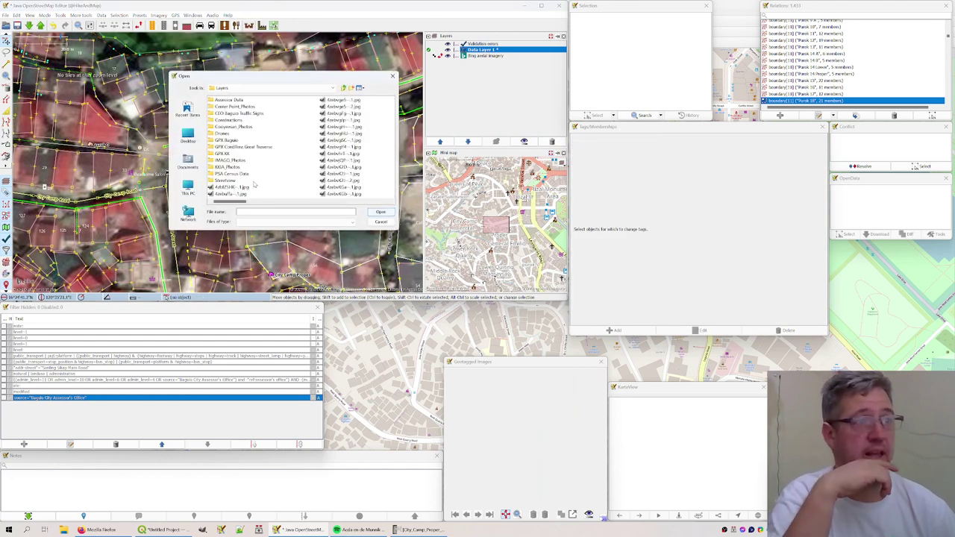
{"action": "left_click_drag", "start_coordinate": [228, 202], "coordinate": [409, 203]}
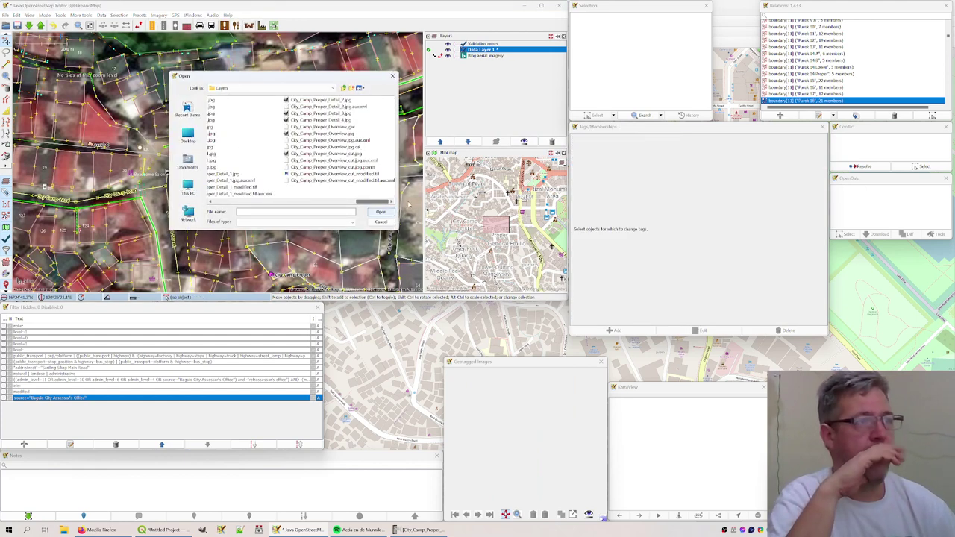
{"action": "left_click", "coordinate": [350, 114]}
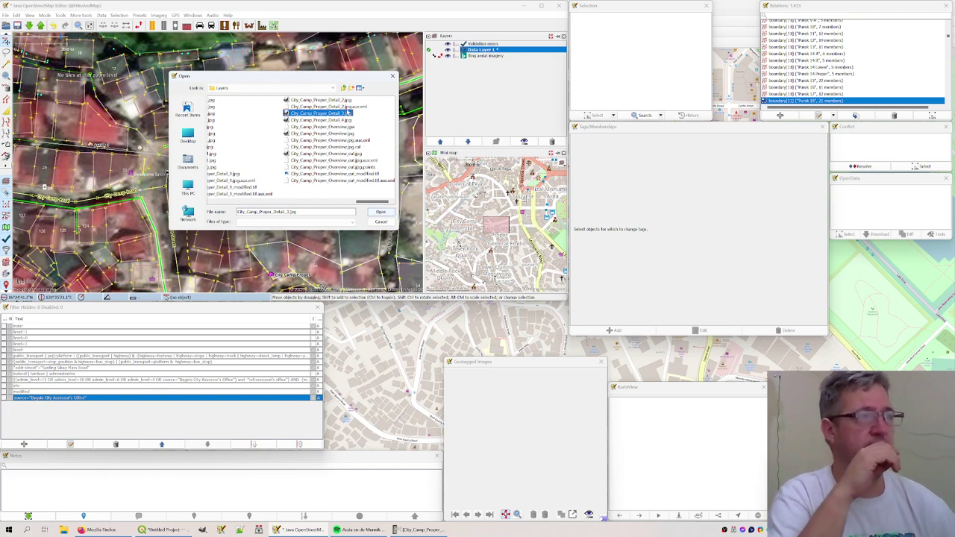
{"action": "left_click", "coordinate": [346, 100]}
{"action": "left_click", "coordinate": [380, 212]}
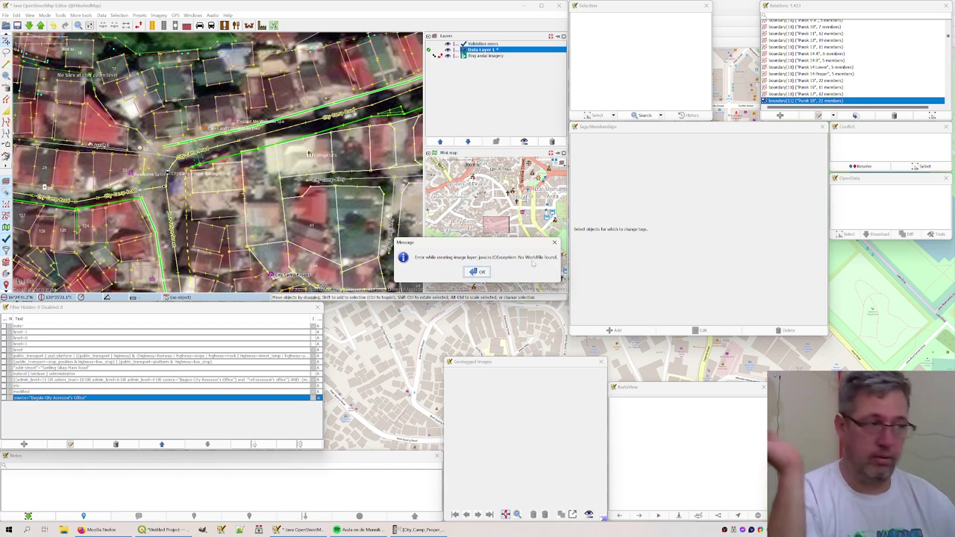
{"action": "left_click", "coordinate": [481, 272]}
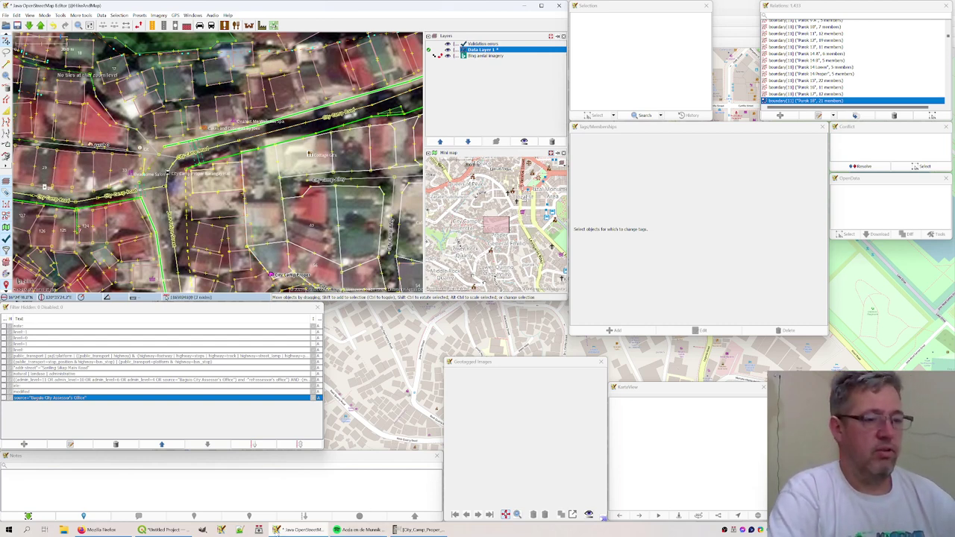
Back in QGIS, launch Layer > Georeferencer and load City_Camp_Proper_Detail_2.jpg as its raster
{"action": "left_click", "coordinate": [164, 529]}
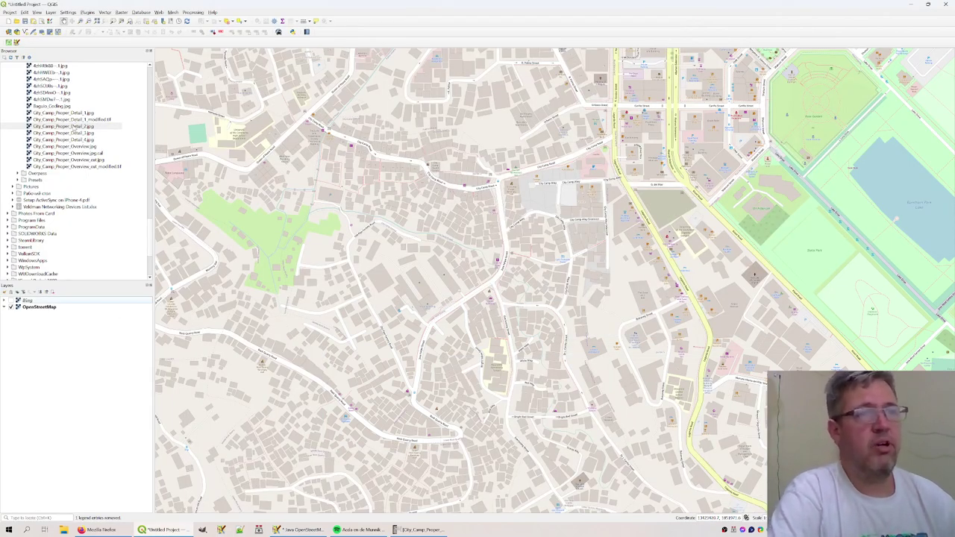
{"action": "left_click", "coordinate": [51, 12]}
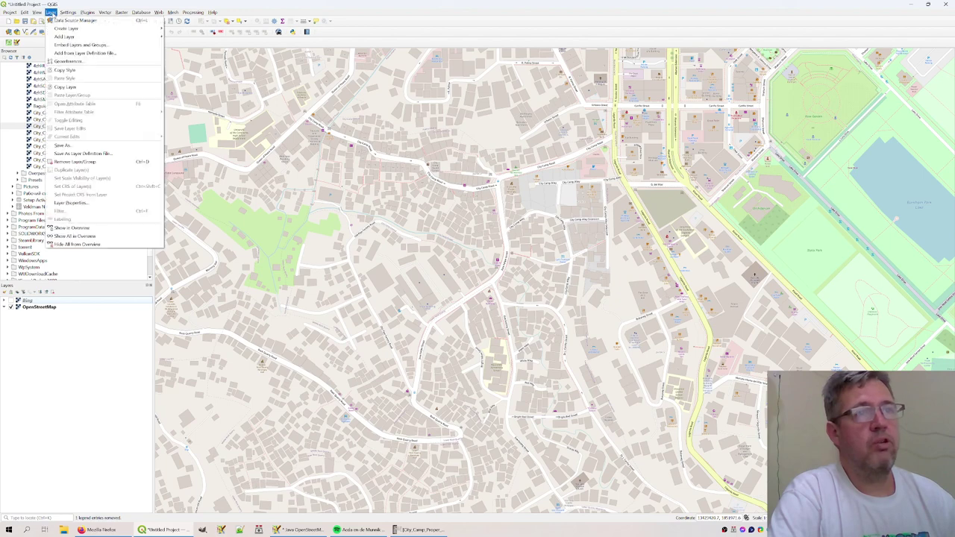
{"action": "left_click", "coordinate": [69, 63]}
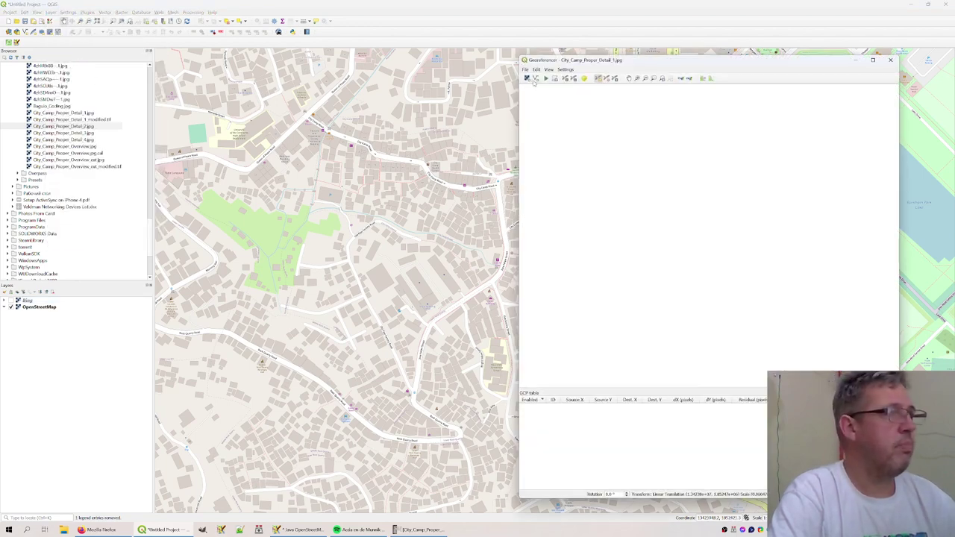
{"action": "left_click", "coordinate": [528, 79]}
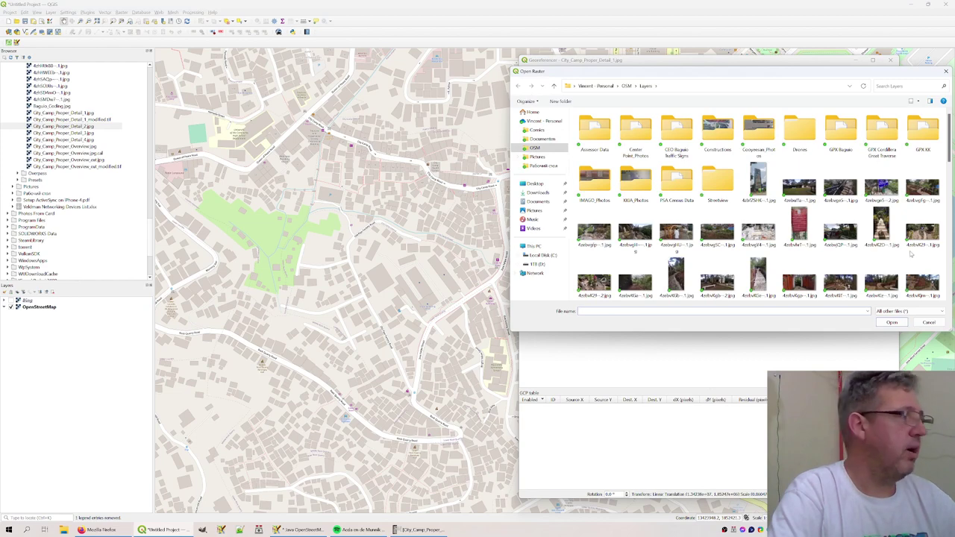
{"action": "scroll", "coordinate": [910, 246], "scroll_direction": "down", "scroll_amount": 5}
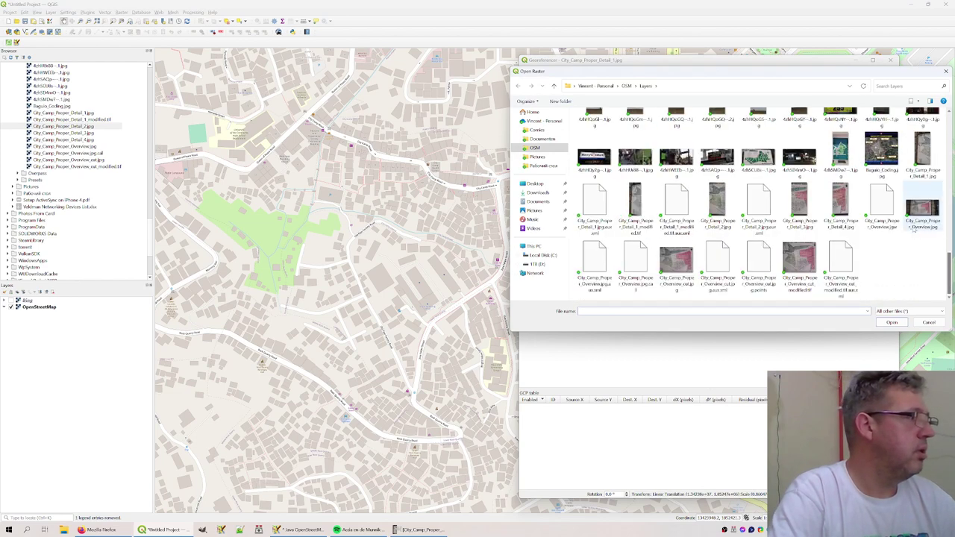
{"action": "left_click", "coordinate": [715, 196]}
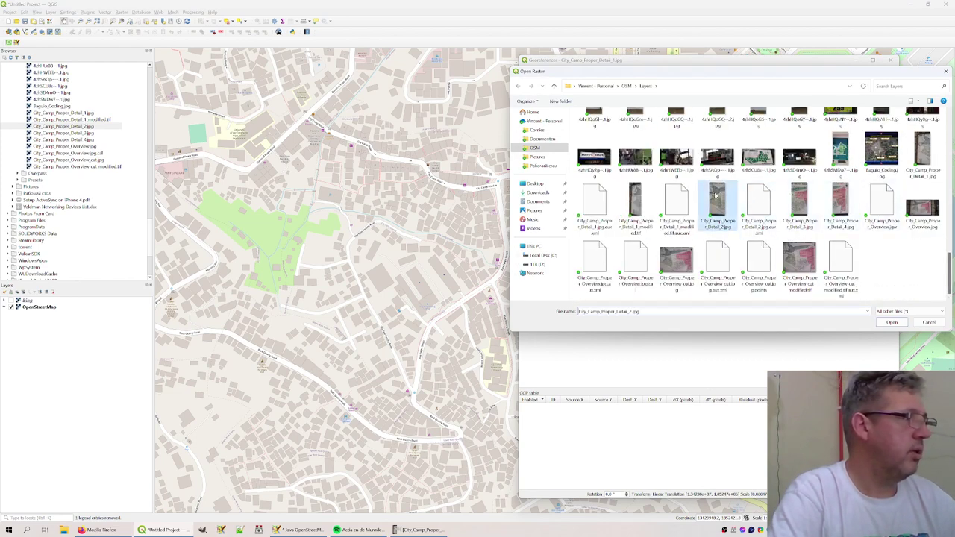
{"action": "left_click", "coordinate": [890, 322]}
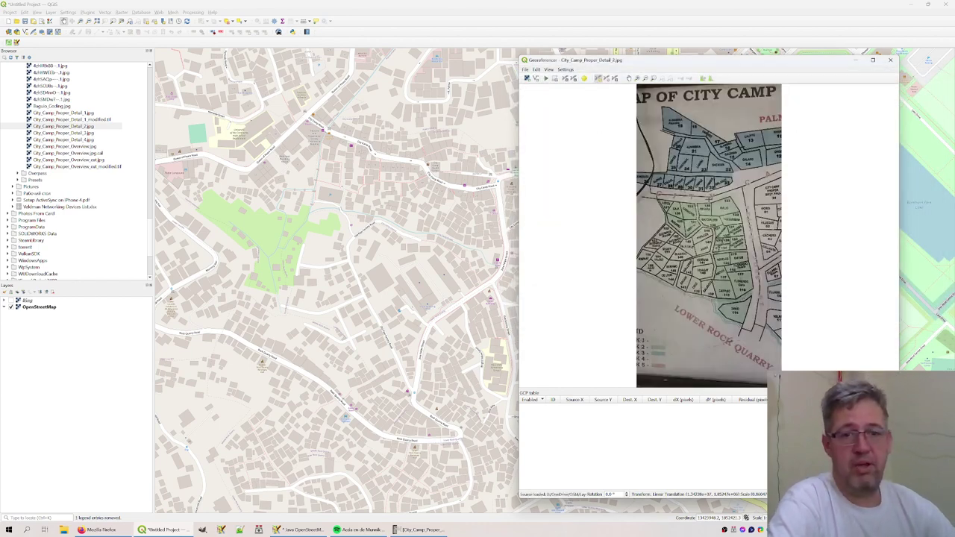
Keep the Linear transformation type in the Georeferencer transformation settings and confirm them
{"action": "left_click", "coordinate": [565, 69]}
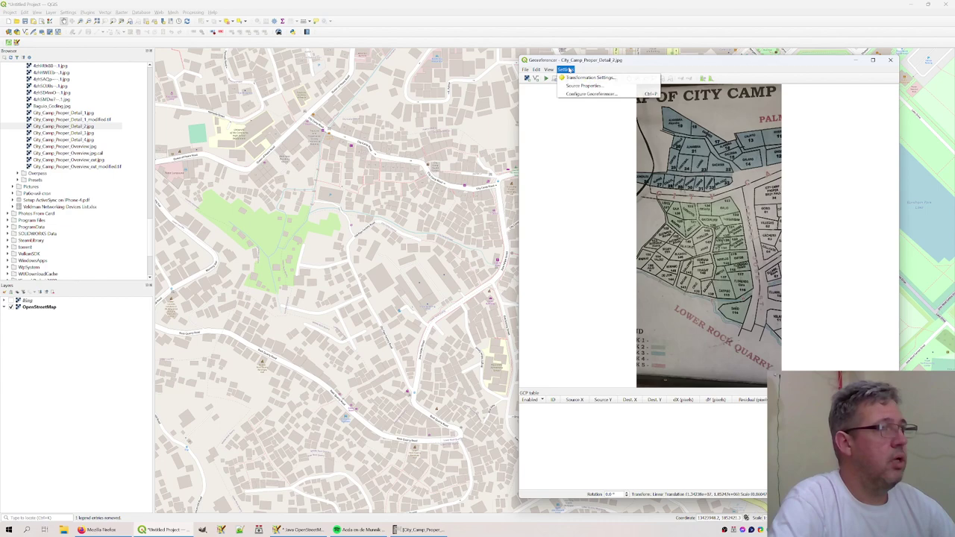
{"action": "left_click", "coordinate": [586, 78]}
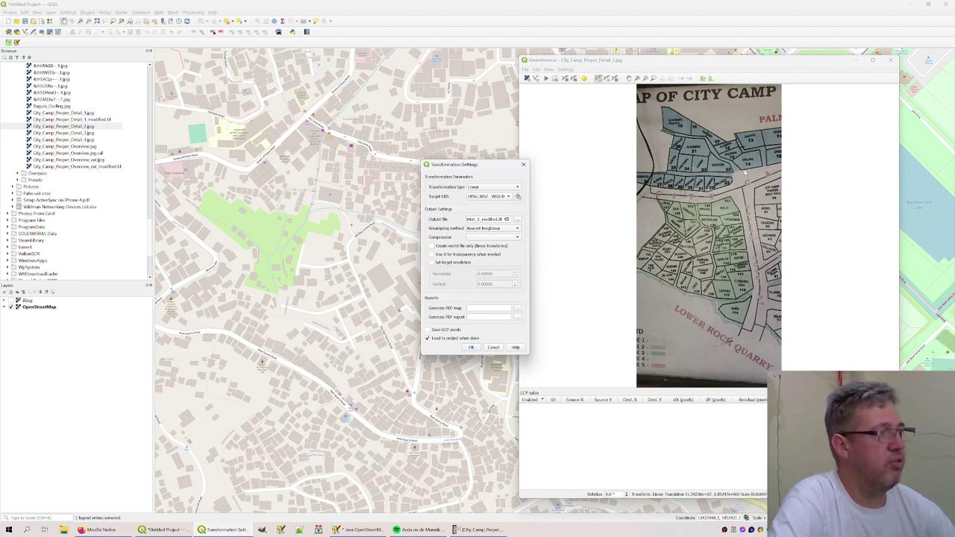
{"action": "left_click", "coordinate": [510, 187]}
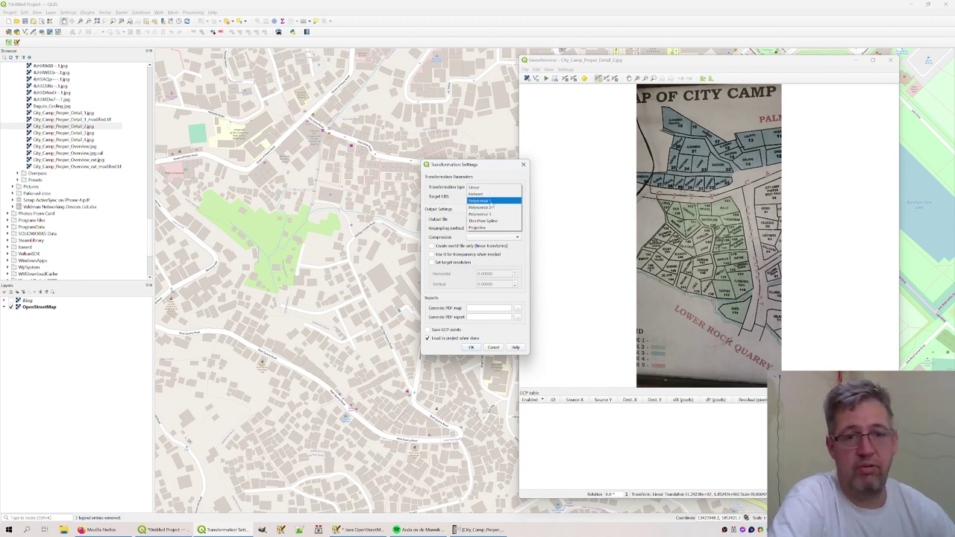
{"action": "left_click", "coordinate": [491, 188]}
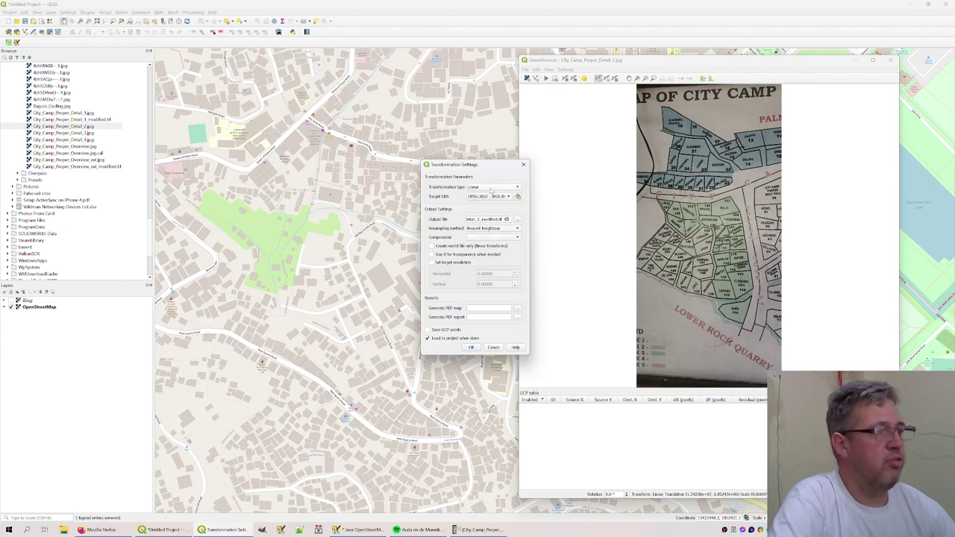
{"action": "left_click", "coordinate": [475, 348]}
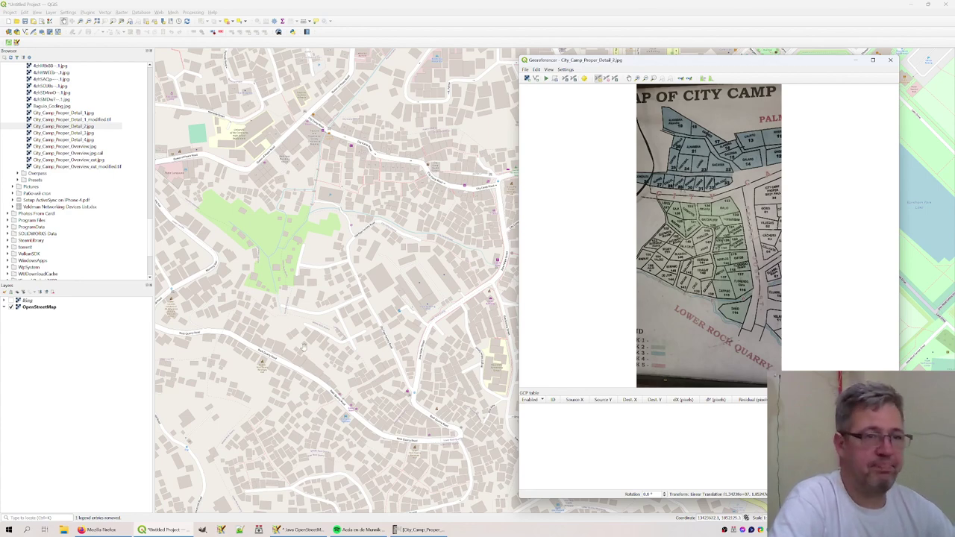
Pan the map and turn on the Bing satellite imagery layer
{"action": "left_click_drag", "start_coordinate": [453, 293], "coordinate": [297, 273]}
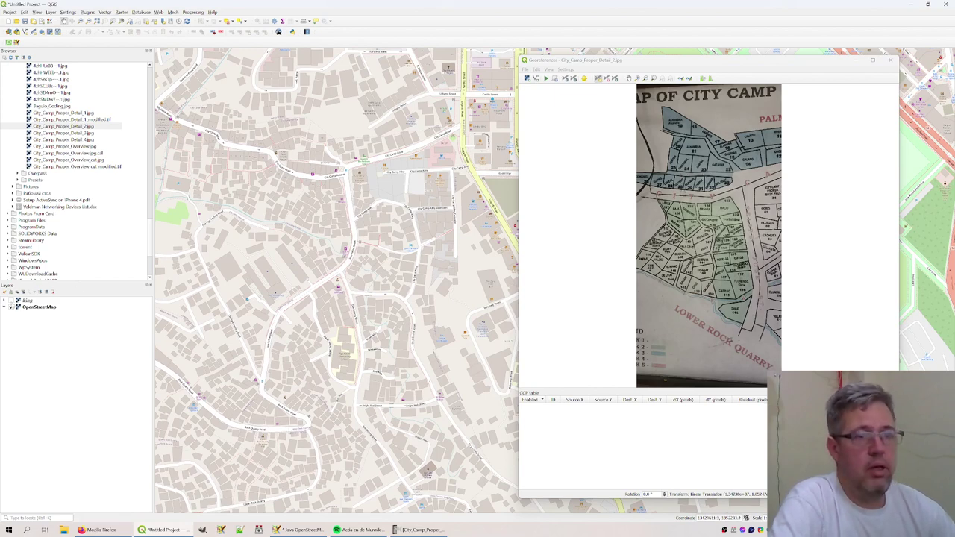
{"action": "left_click", "coordinate": [10, 301]}
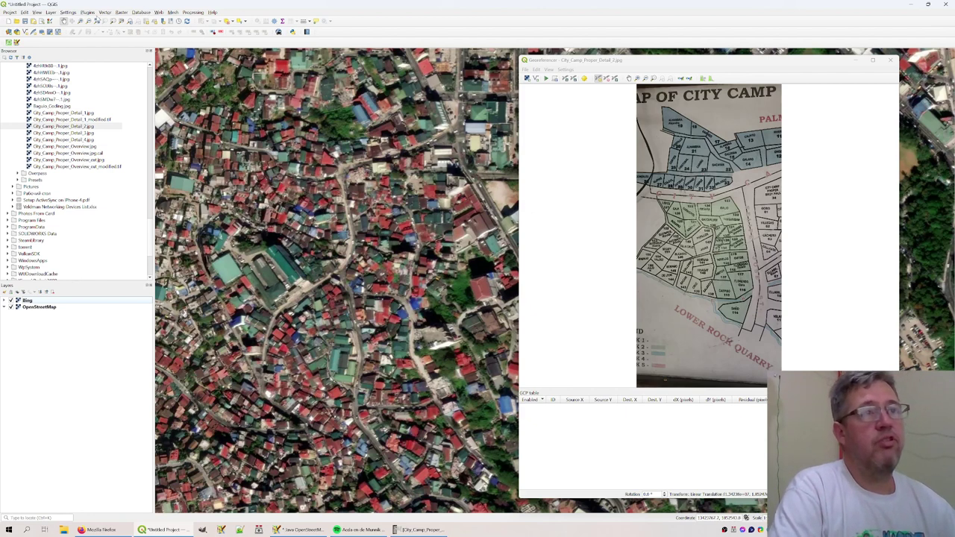
{"action": "left_click", "coordinate": [88, 12]}
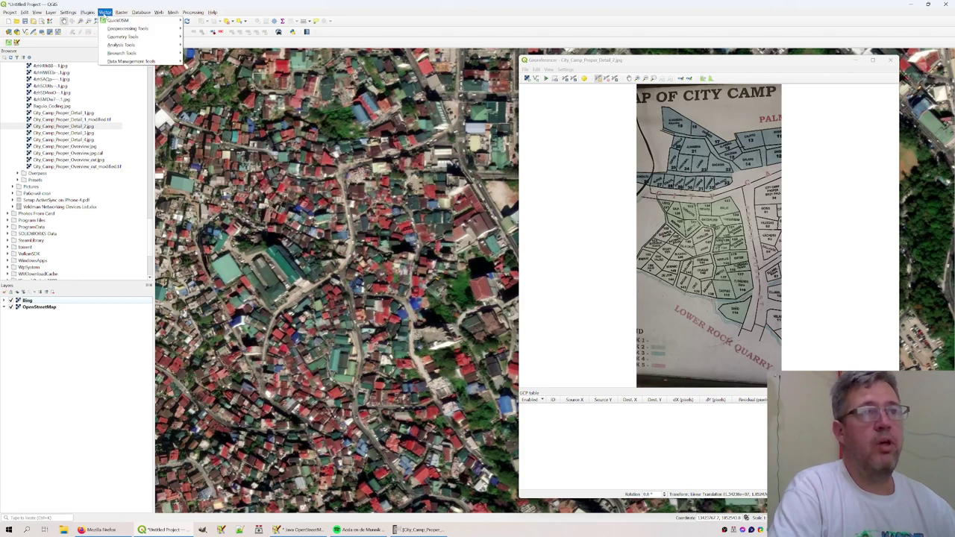
{"action": "mouse_move", "coordinate": [110, 20]}
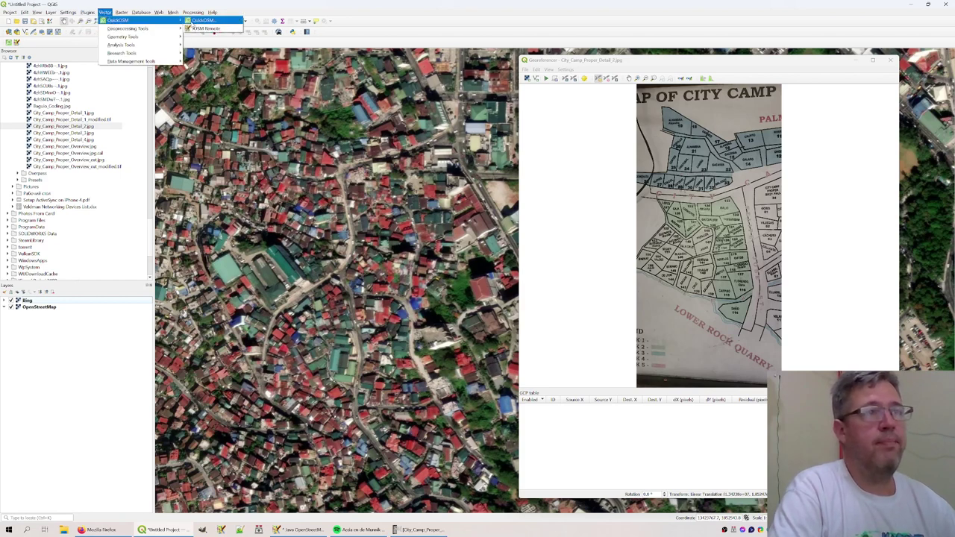
{"action": "left_click", "coordinate": [192, 22]}
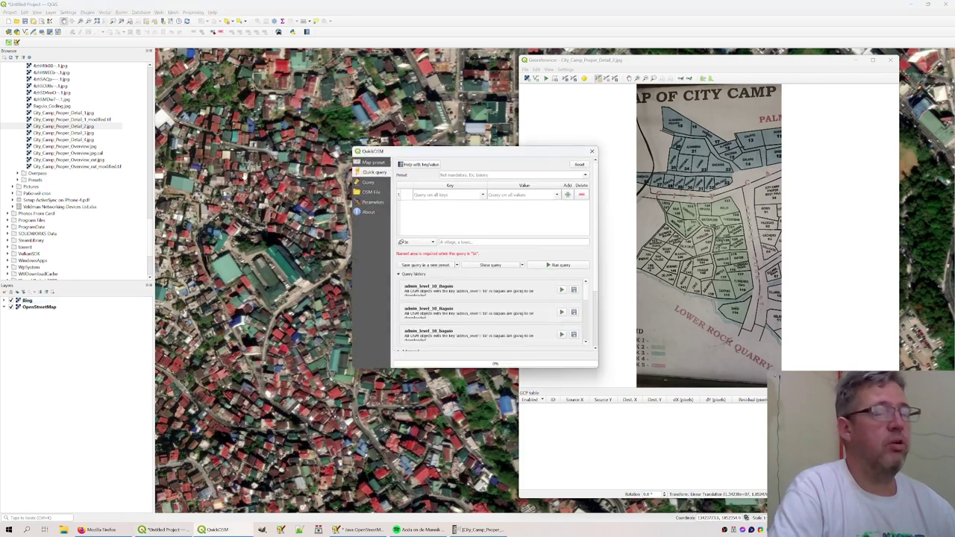
Run a QuickOSM query for admin_level = 10 in Baguio, then close QuickOSM
{"action": "left_click", "coordinate": [463, 241]}
{"action": "type", "text": "B"}
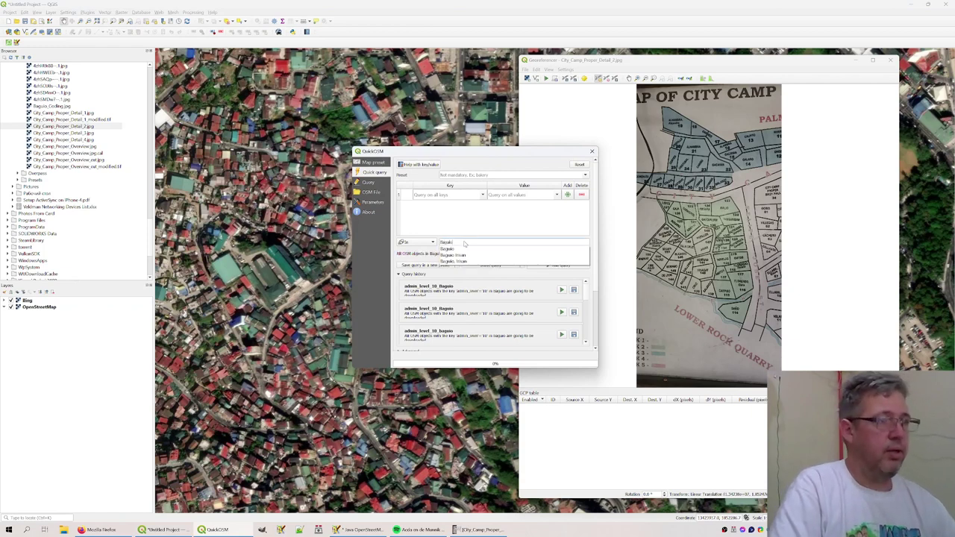
{"action": "type", "text": "aguio"}
{"action": "left_click", "coordinate": [443, 195]}
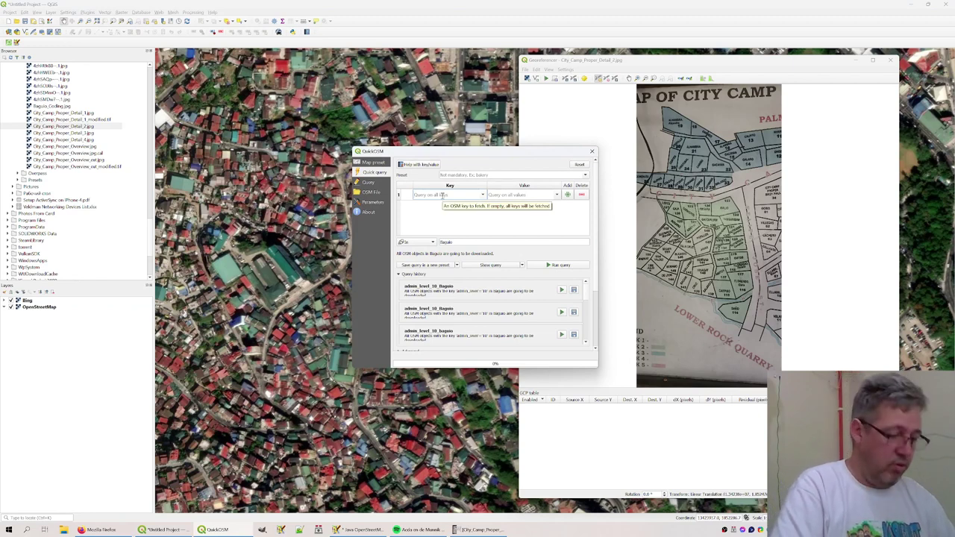
{"action": "type", "text": "admin"}
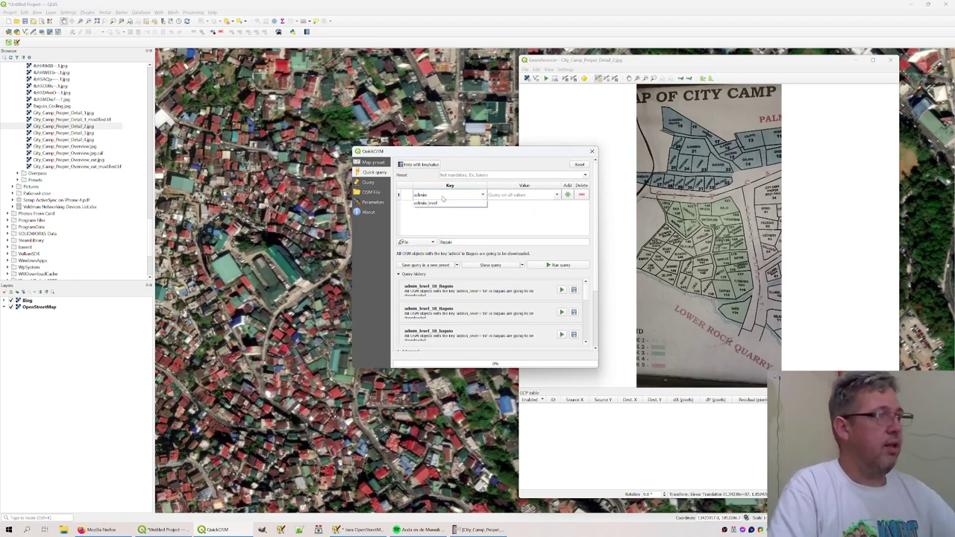
{"action": "left_click", "coordinate": [441, 203]}
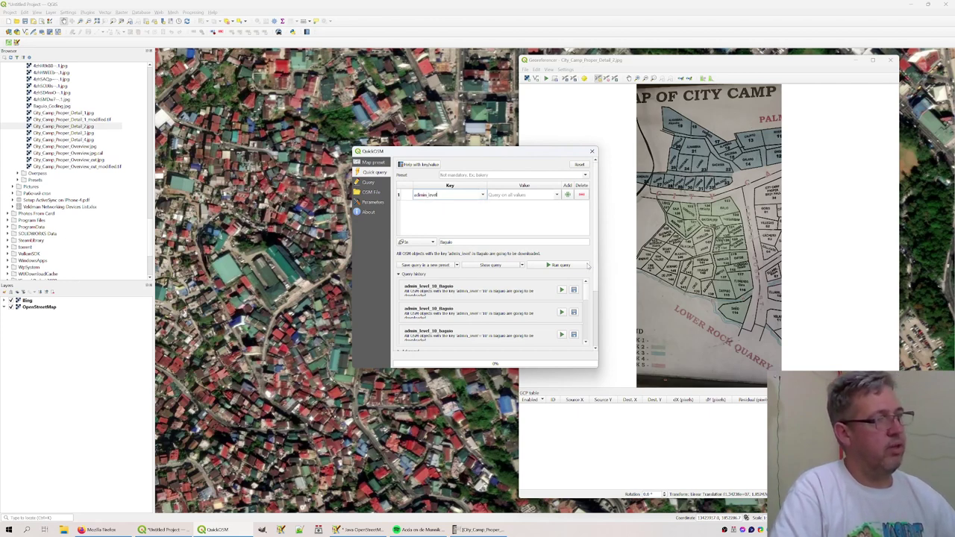
{"action": "left_click", "coordinate": [492, 195]}
{"action": "type", "text": "10"}
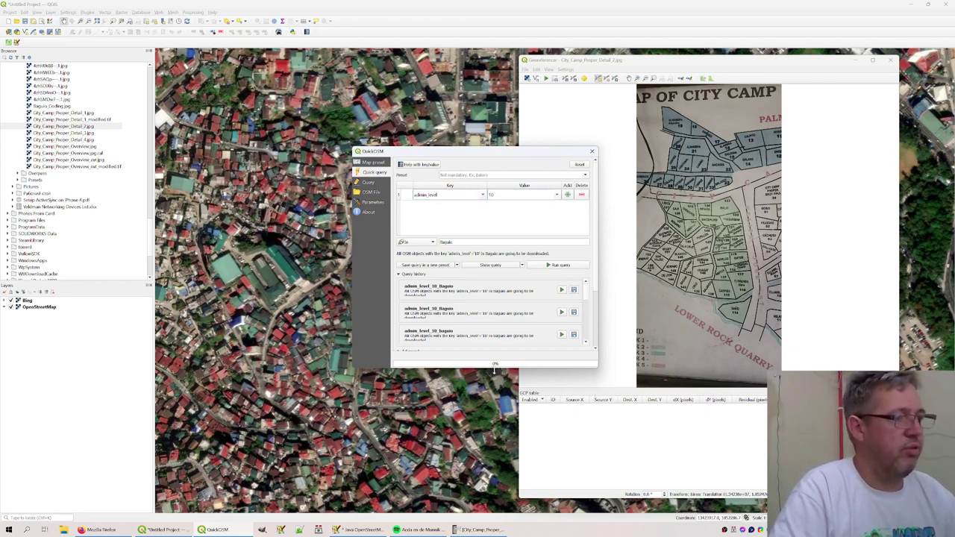
{"action": "left_click", "coordinate": [567, 266]}
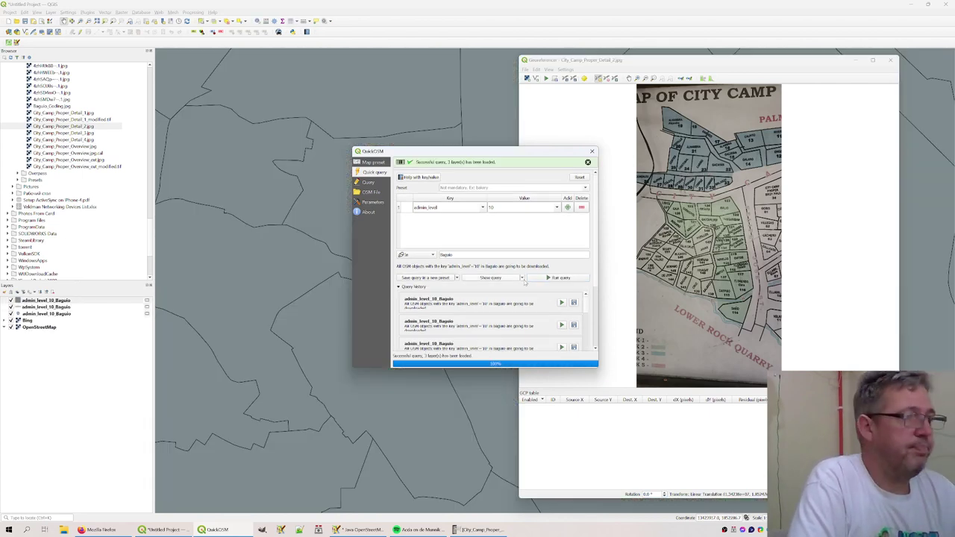
{"action": "left_click", "coordinate": [592, 151]}
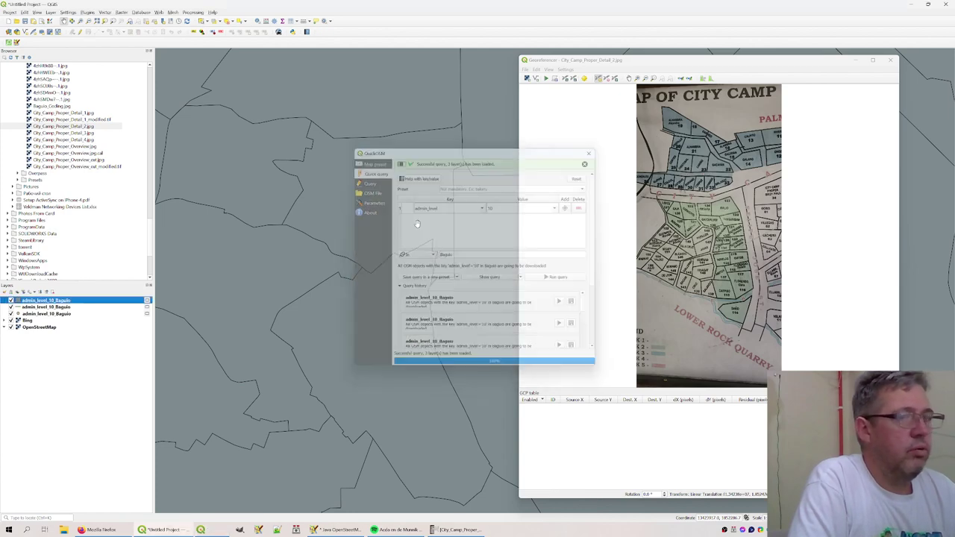
Hide the first and third admin_level_10_Baguio layers, leaving only the second visible
{"action": "left_click", "coordinate": [11, 300]}
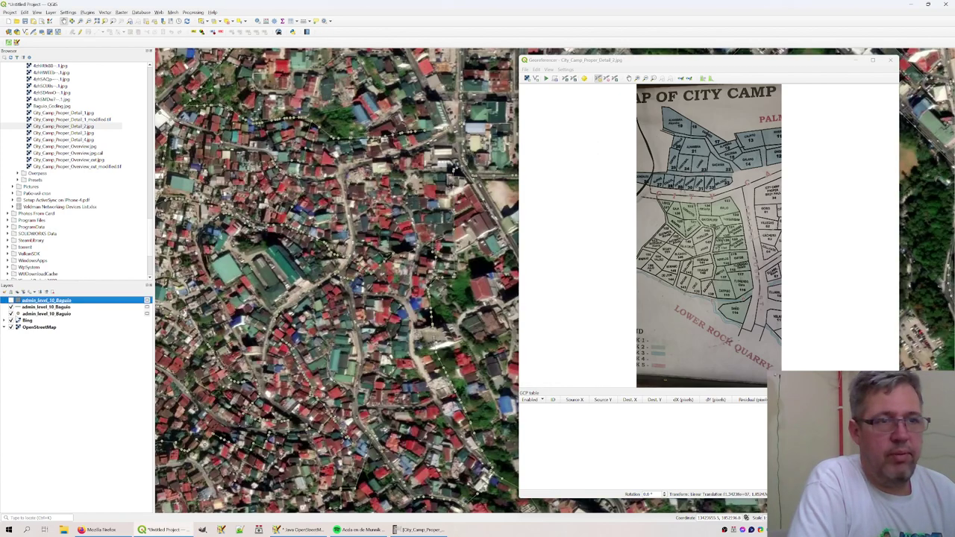
{"action": "left_click", "coordinate": [11, 314]}
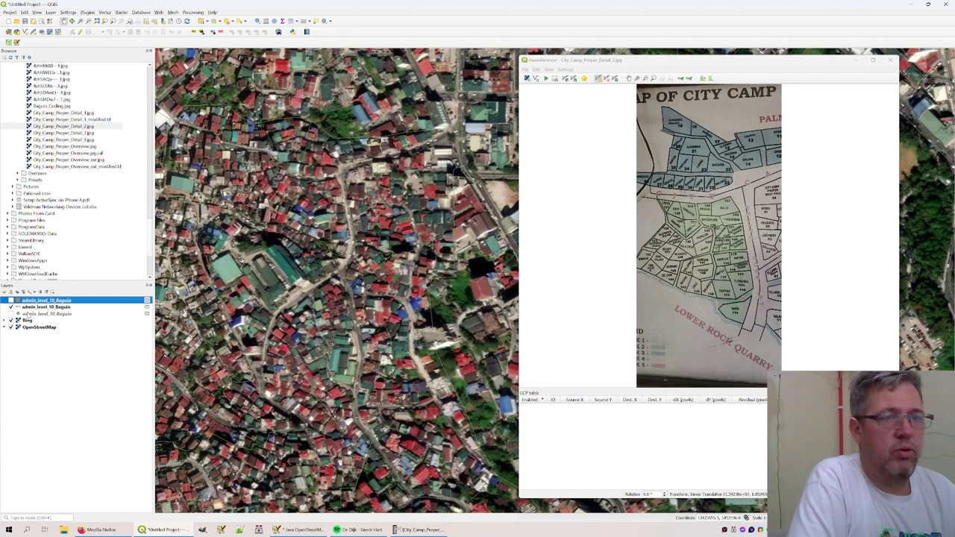
{"action": "left_click", "coordinate": [30, 307]}
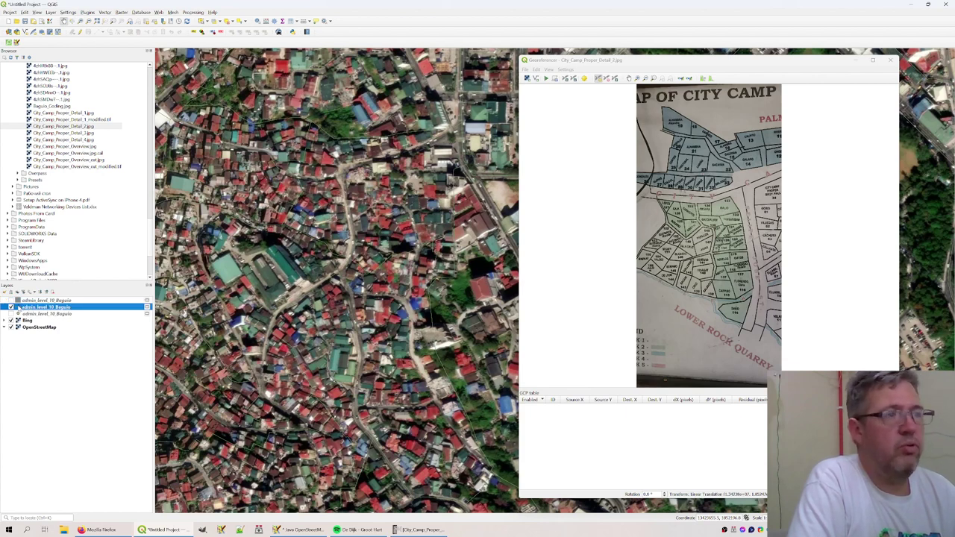
Set the remaining admin_level_10_Baguio layer's line colour to red in its symbology
{"action": "double_click", "coordinate": [17, 307]}
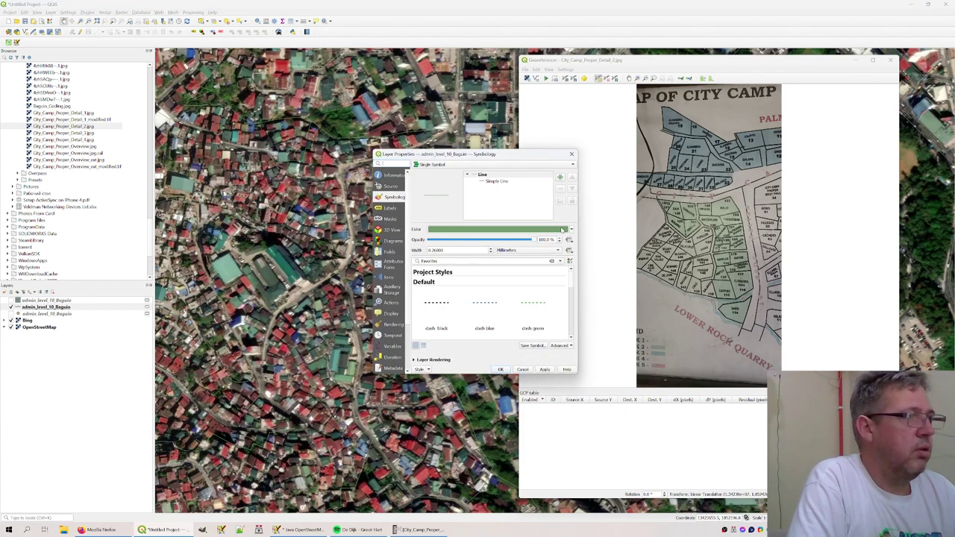
{"action": "left_click", "coordinate": [572, 230]}
{"action": "left_click", "coordinate": [496, 274]}
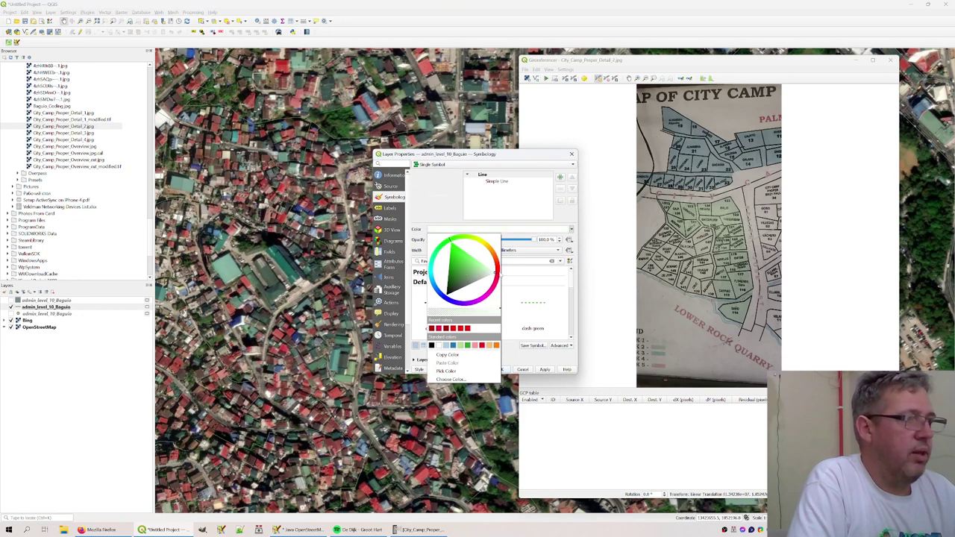
{"action": "left_click", "coordinate": [497, 274]}
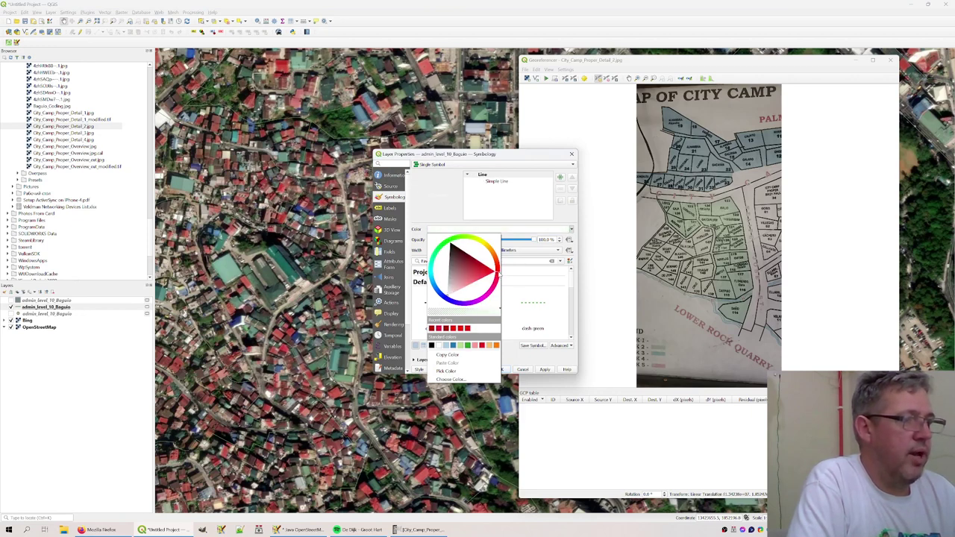
{"action": "left_click", "coordinate": [493, 276]}
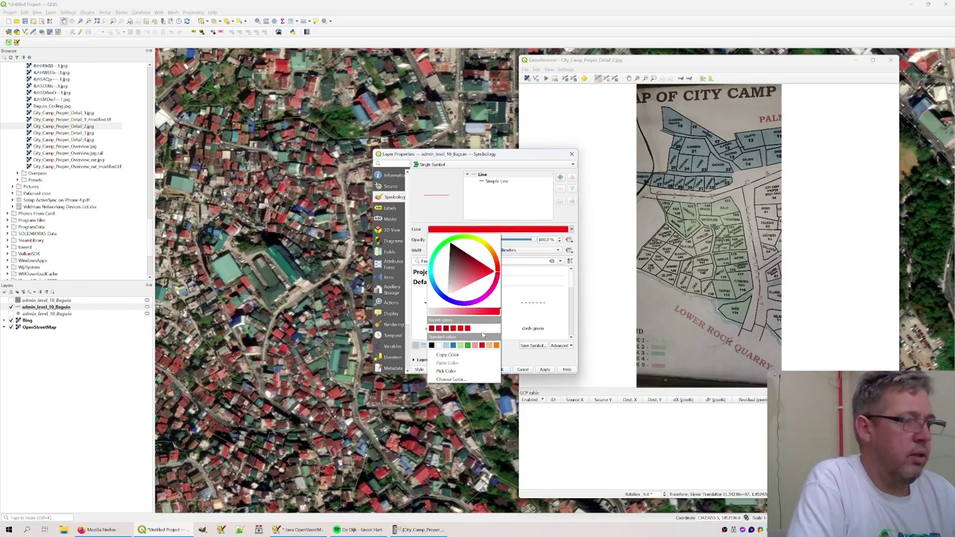
{"action": "left_click", "coordinate": [570, 222]}
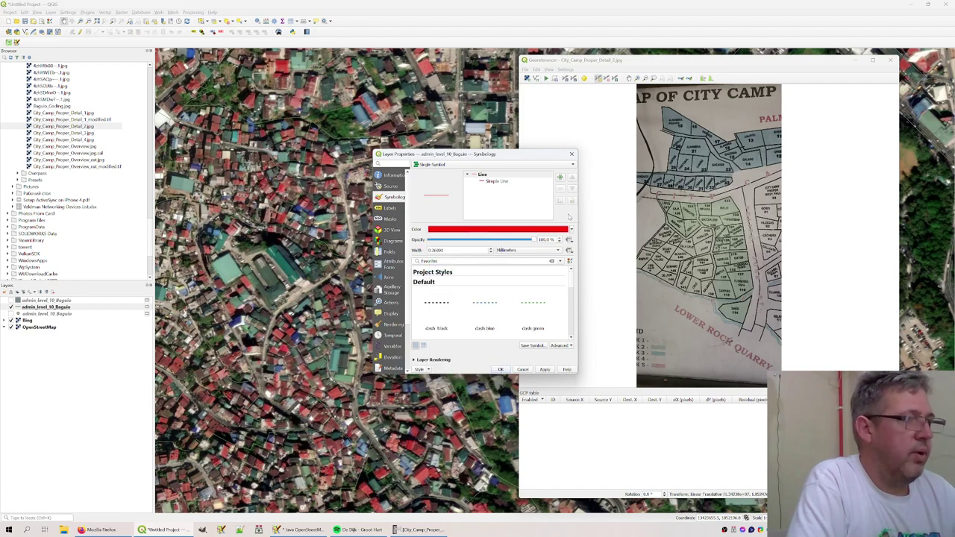
{"action": "left_click", "coordinate": [545, 370]}
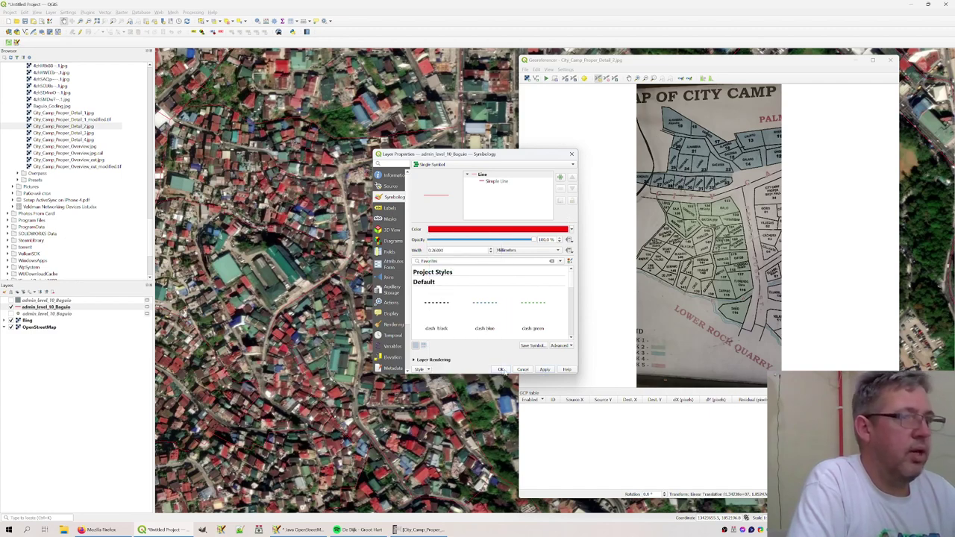
{"action": "left_click", "coordinate": [501, 370]}
Add the first two GCPs, pairing points on the City Camp scan with spots on the satellite imagery
{"action": "scroll", "coordinate": [307, 115], "scroll_direction": "up", "scroll_amount": 2}
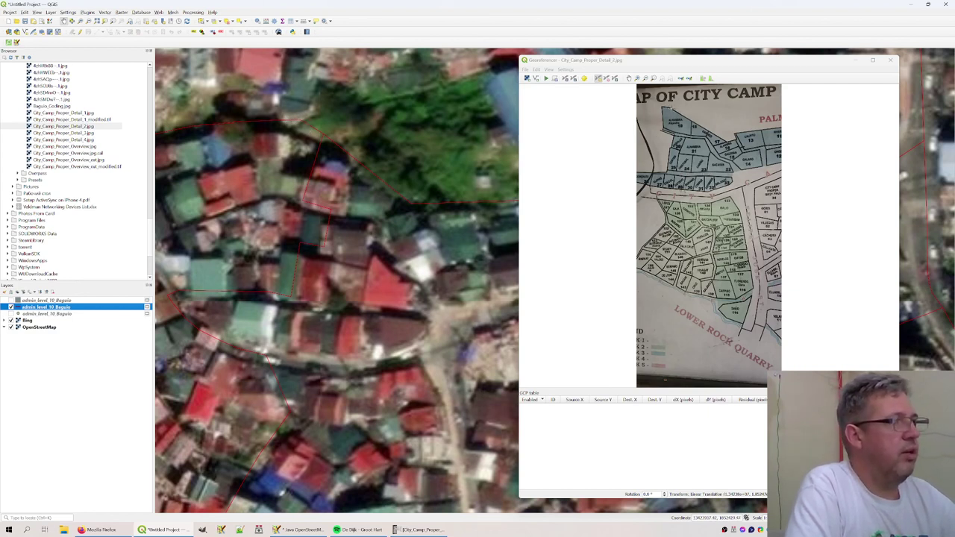
{"action": "left_click", "coordinate": [712, 246]}
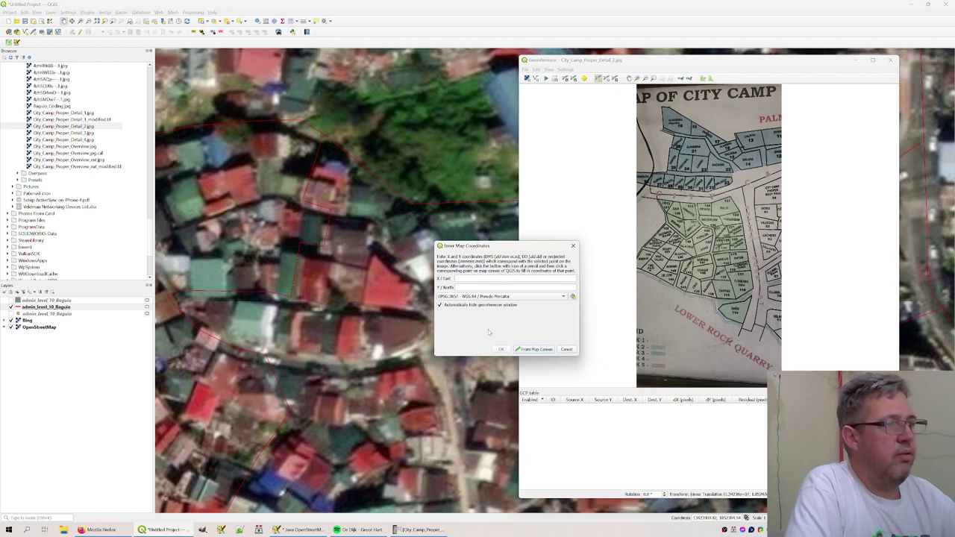
{"action": "left_click", "coordinate": [531, 349]}
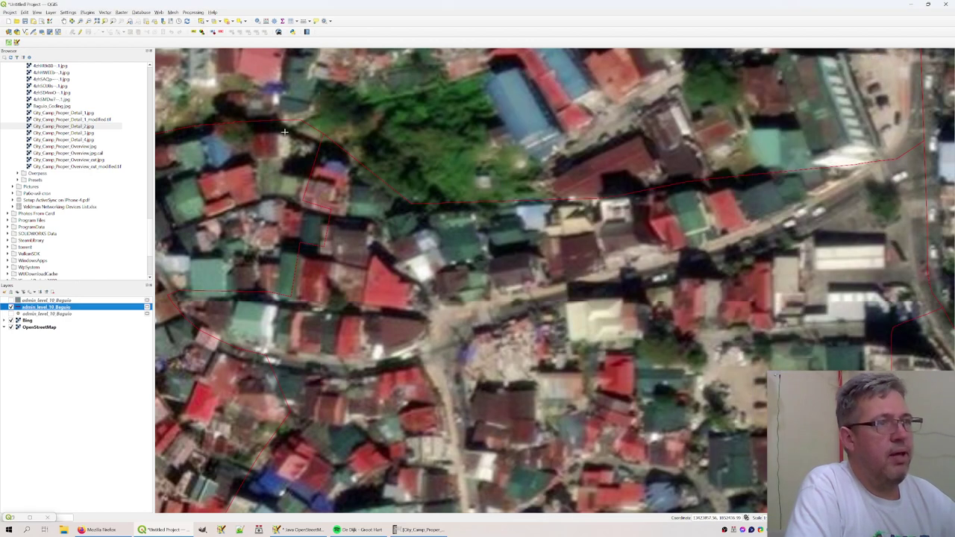
{"action": "left_click", "coordinate": [300, 119]}
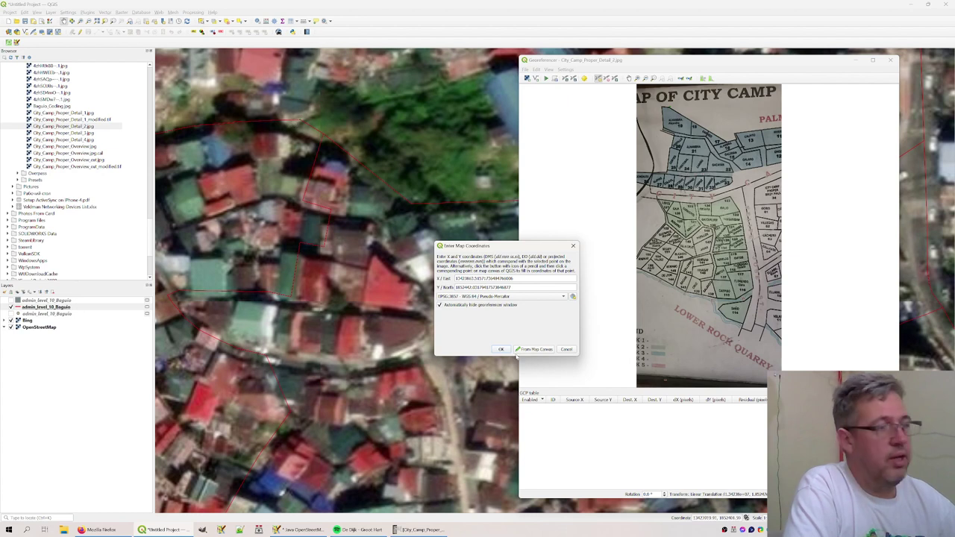
{"action": "left_click", "coordinate": [503, 351]}
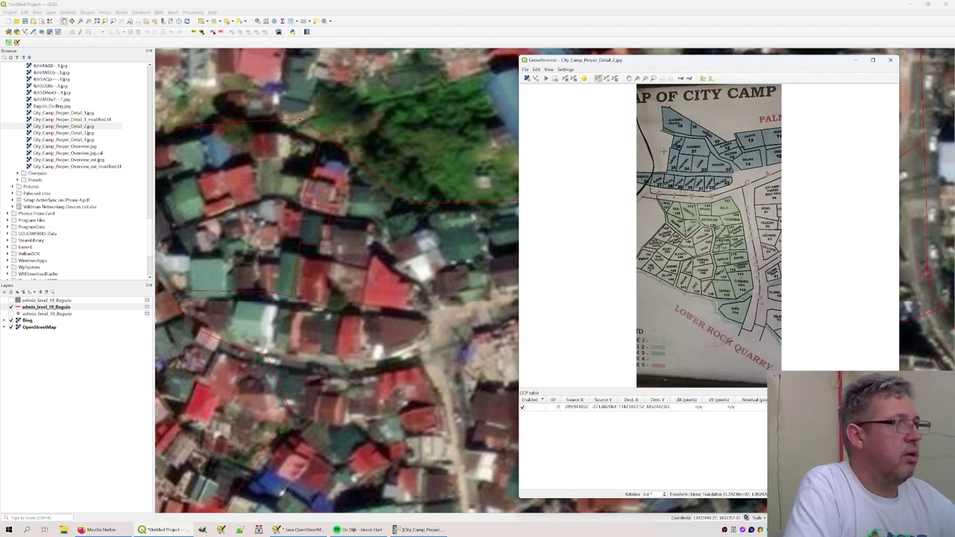
{"action": "left_click", "coordinate": [709, 224]}
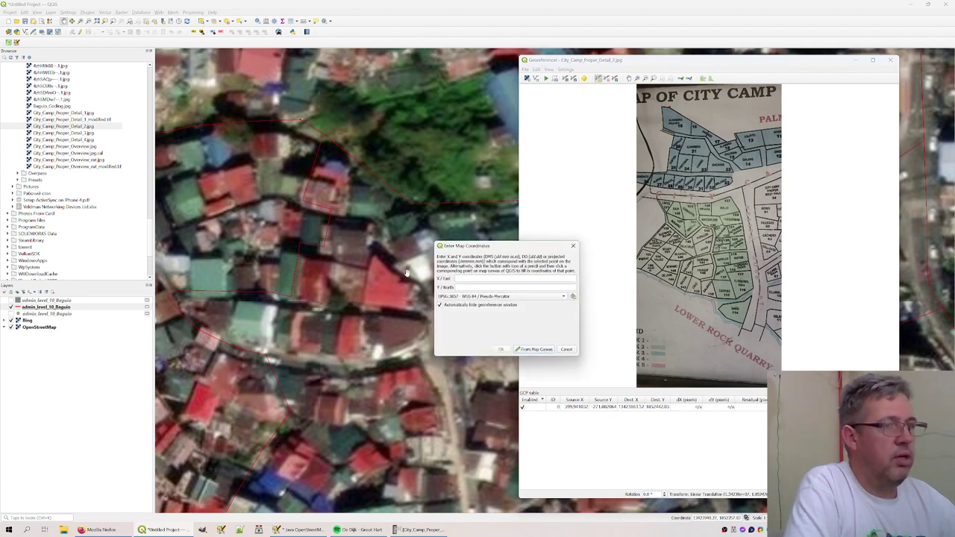
{"action": "left_click", "coordinate": [533, 349]}
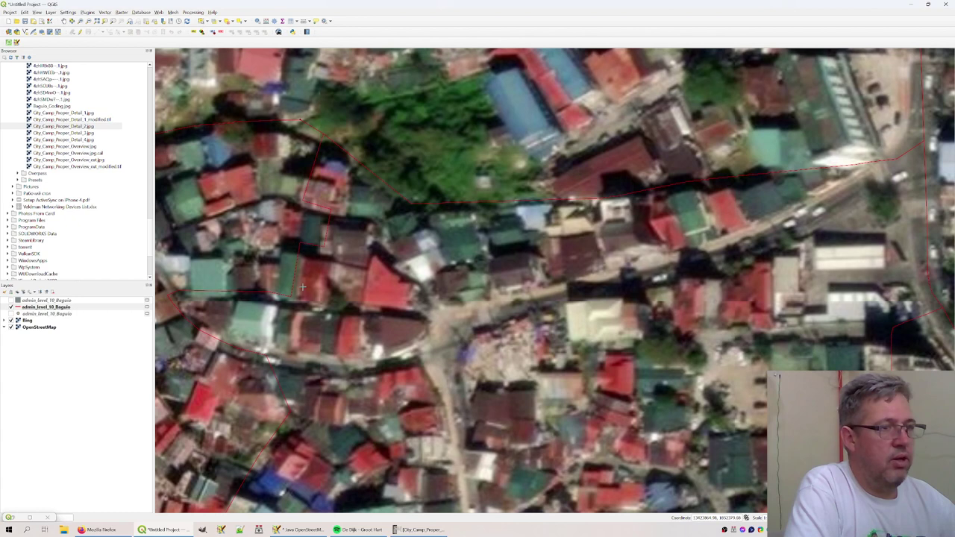
{"action": "left_click", "coordinate": [290, 297]}
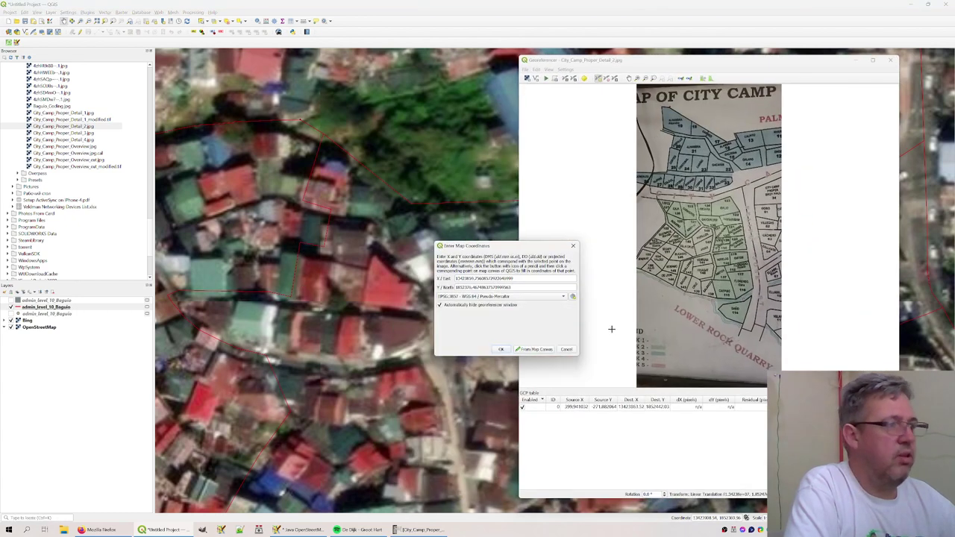
{"action": "left_click", "coordinate": [501, 349]}
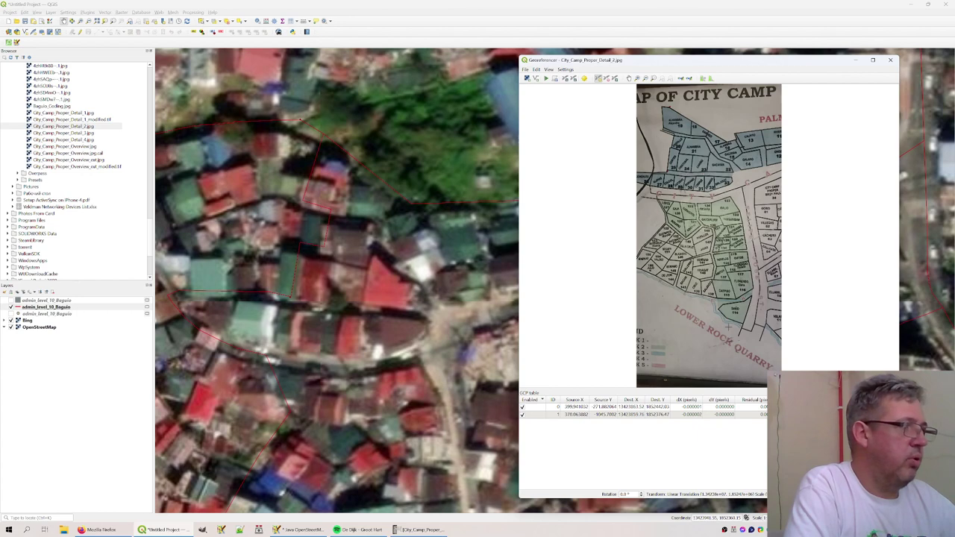
Add GCPs three, four and five, the last near LOWER ROCK QUARRY, each matched on the satellite map
{"action": "scroll", "coordinate": [393, 311], "scroll_direction": "down", "scroll_amount": 1}
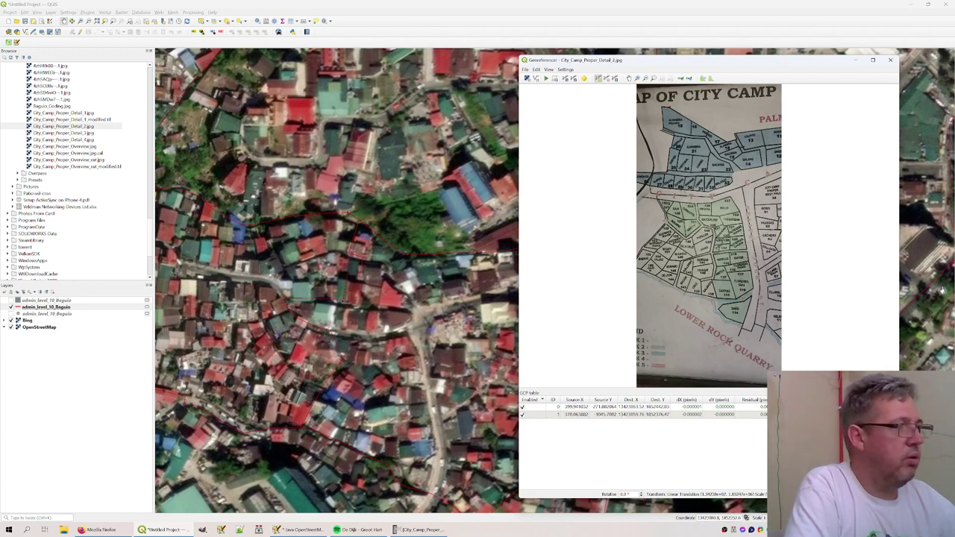
{"action": "left_click", "coordinate": [716, 246]}
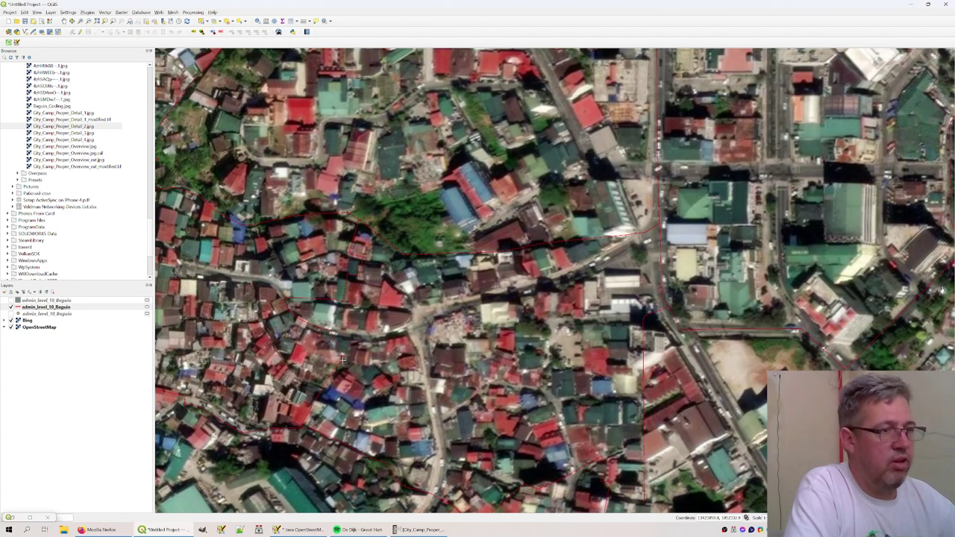
{"action": "left_click", "coordinate": [342, 358]}
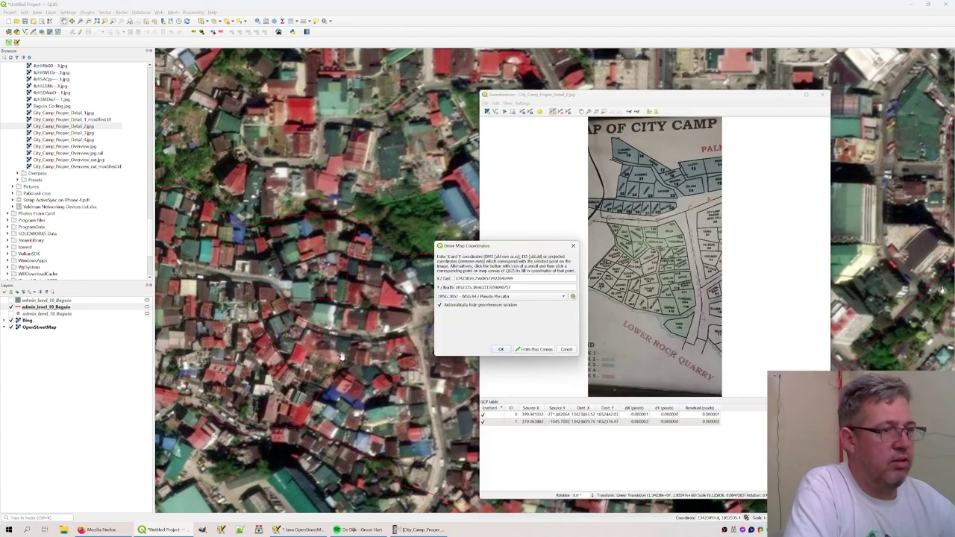
{"action": "left_click", "coordinate": [501, 350]}
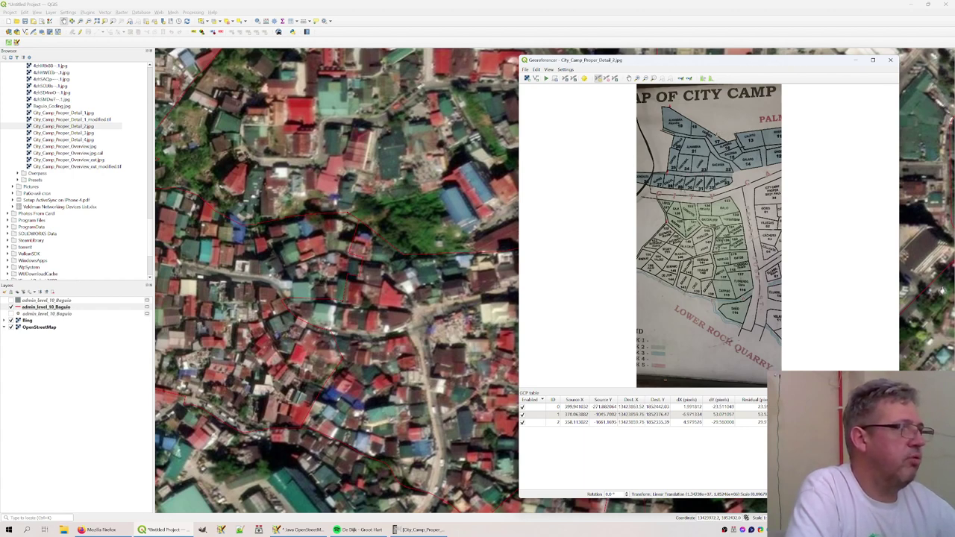
{"action": "left_click", "coordinate": [535, 348]}
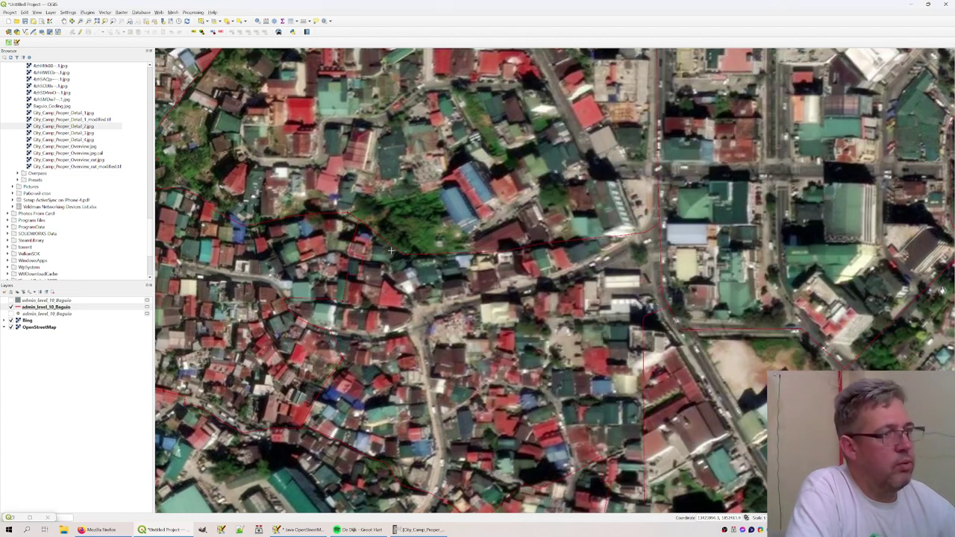
{"action": "left_click", "coordinate": [402, 256]}
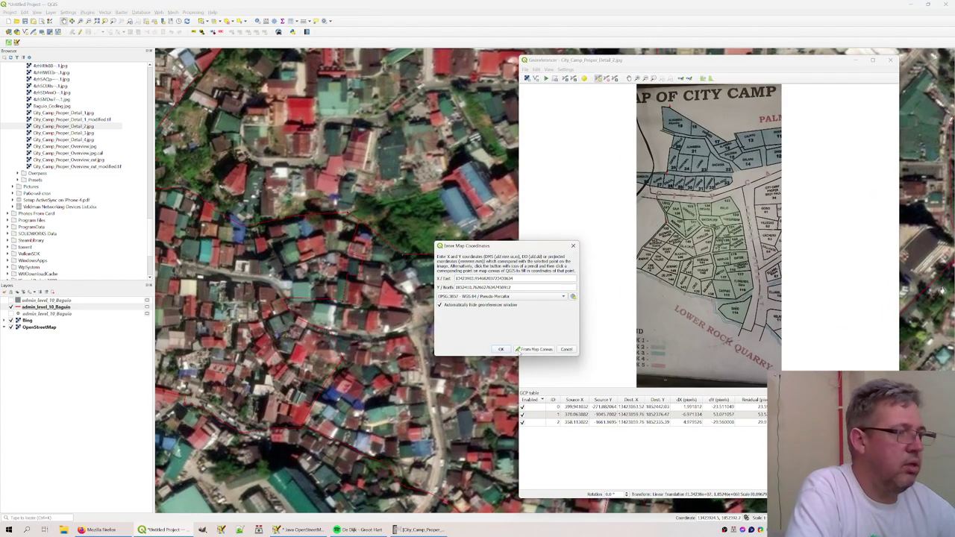
{"action": "left_click", "coordinate": [501, 349]}
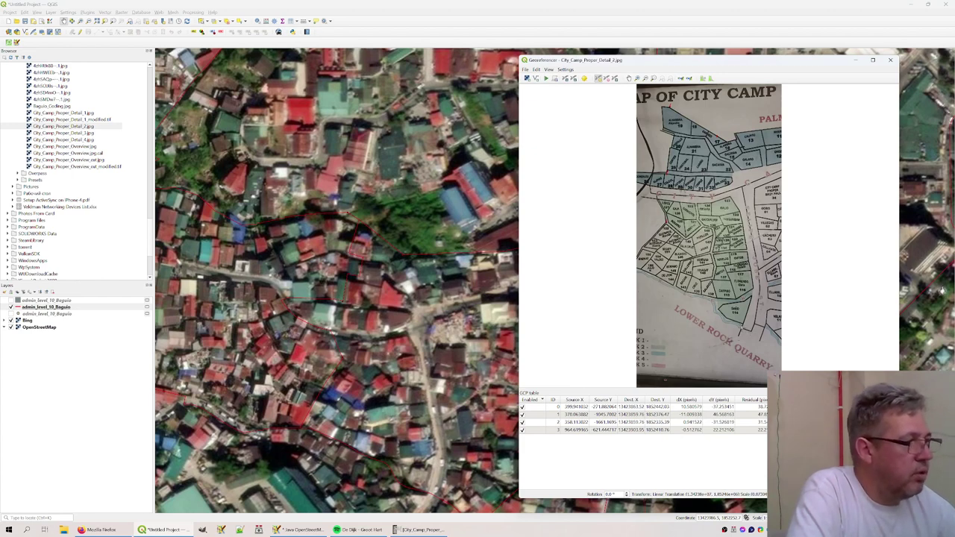
{"action": "left_click", "coordinate": [703, 333]}
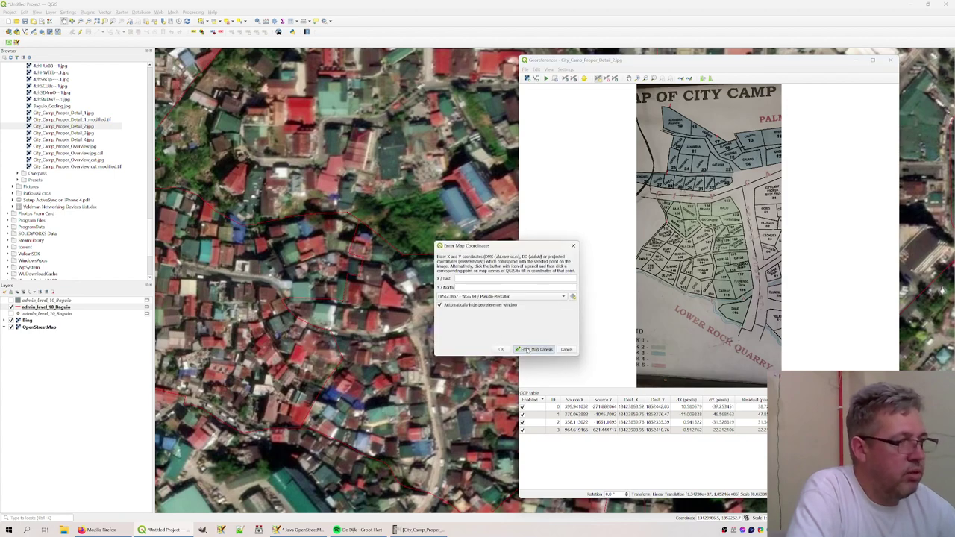
{"action": "left_click", "coordinate": [533, 348]}
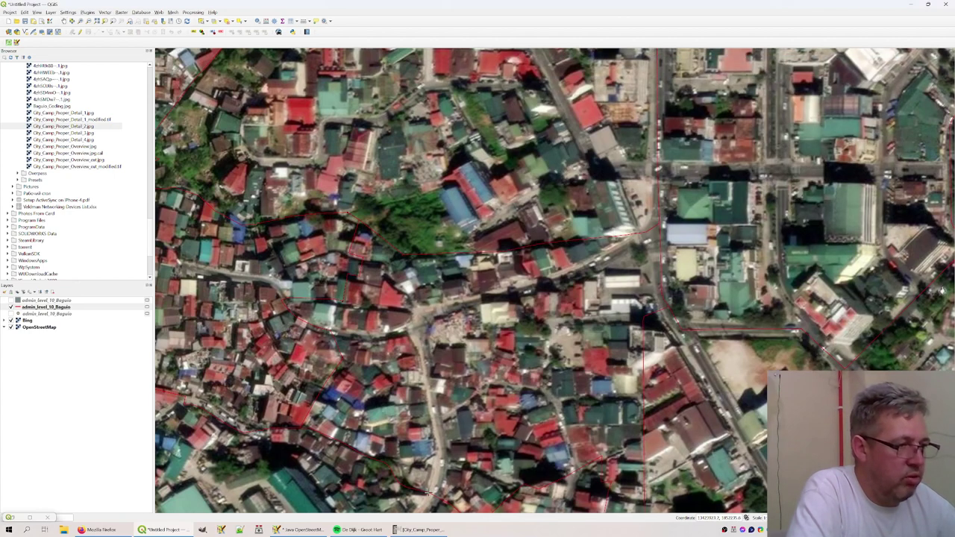
{"action": "left_click", "coordinate": [429, 493]}
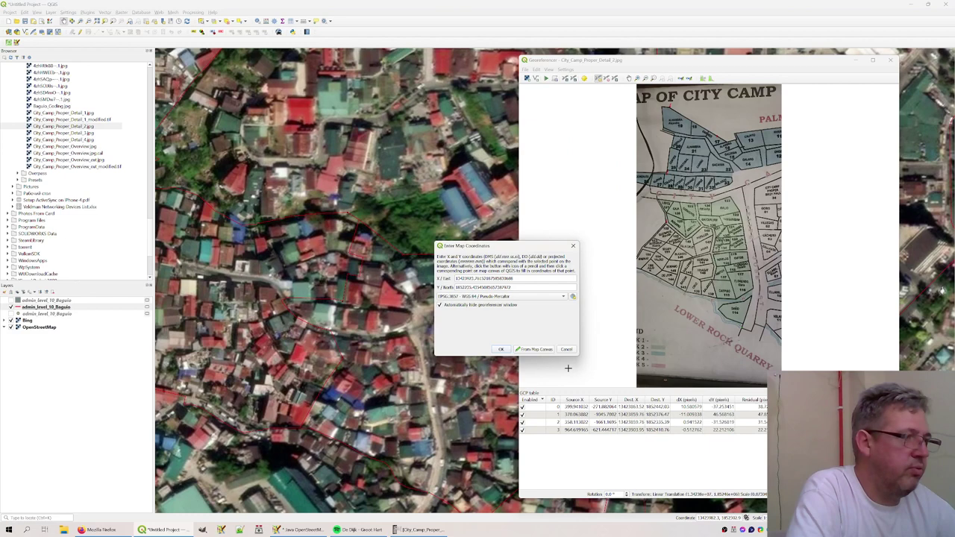
{"action": "left_click", "coordinate": [504, 351]}
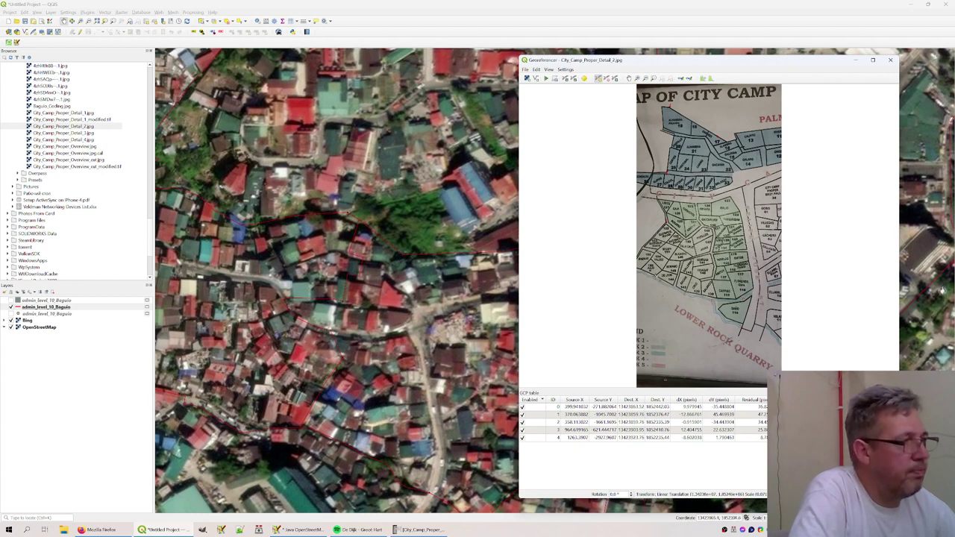
Add the sixth and seventh GCPs, each matched to a spot on the satellite map
{"action": "left_click", "coordinate": [701, 223]}
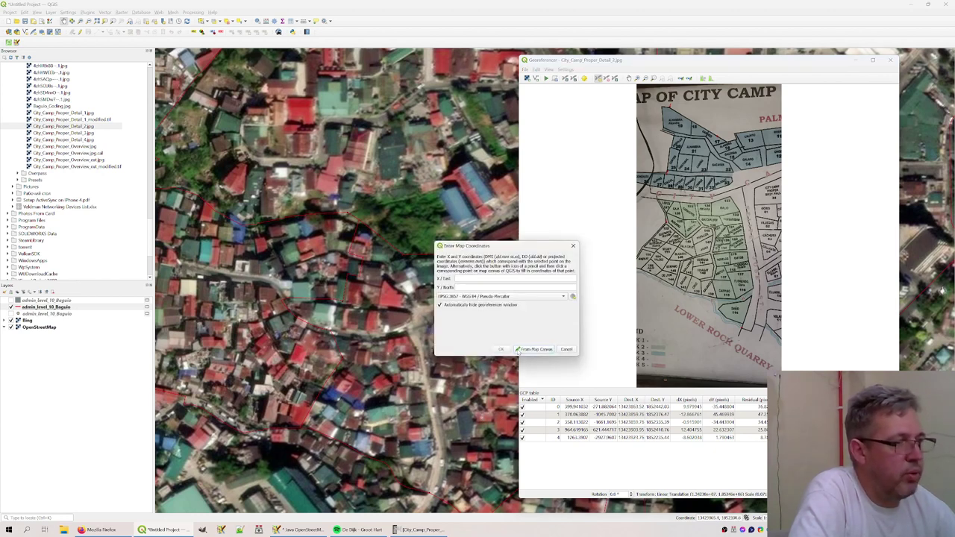
{"action": "left_click", "coordinate": [533, 347]}
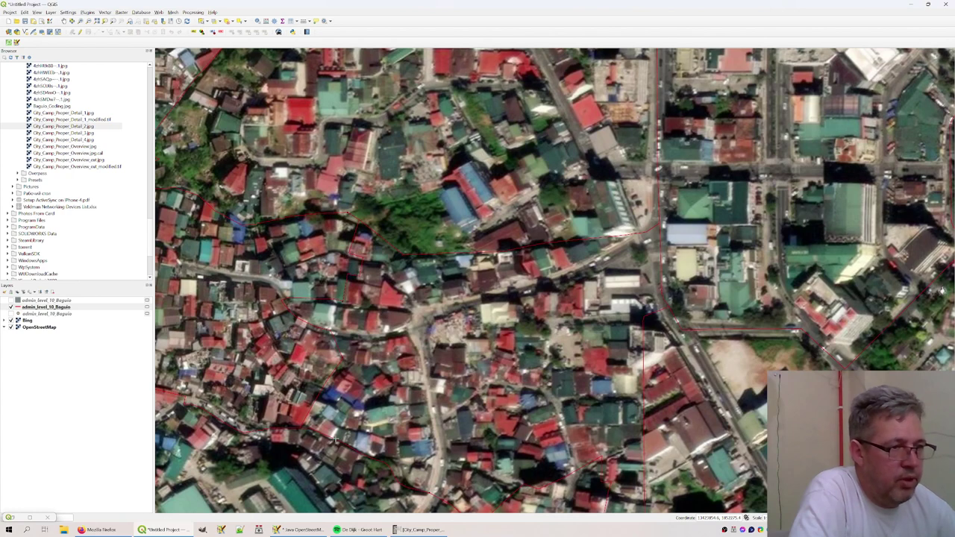
{"action": "left_click", "coordinate": [336, 439]}
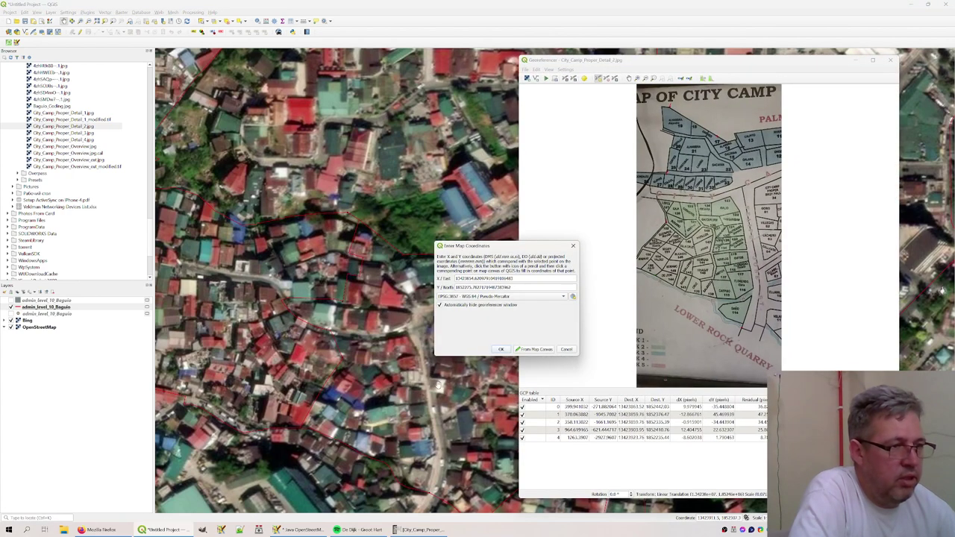
{"action": "left_click", "coordinate": [501, 350]}
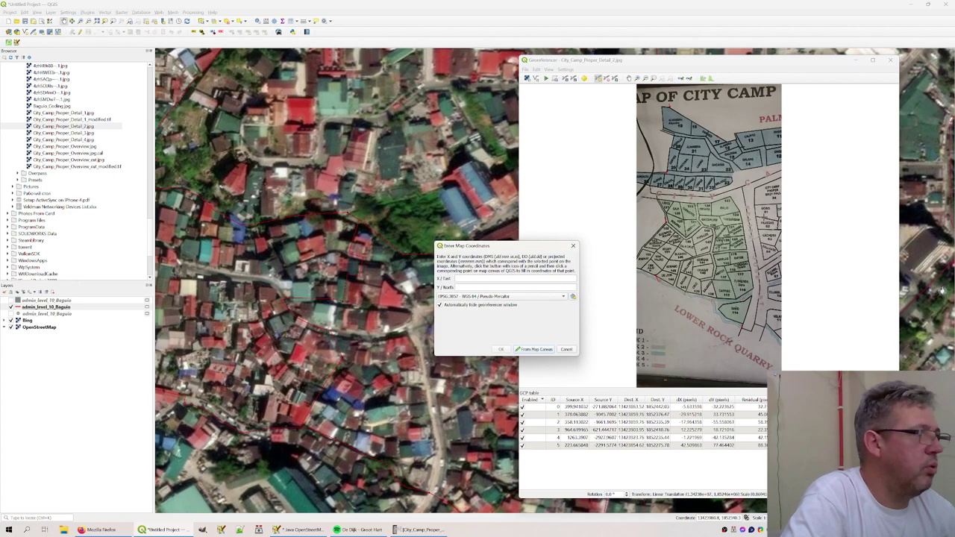
{"action": "left_click", "coordinate": [527, 349]}
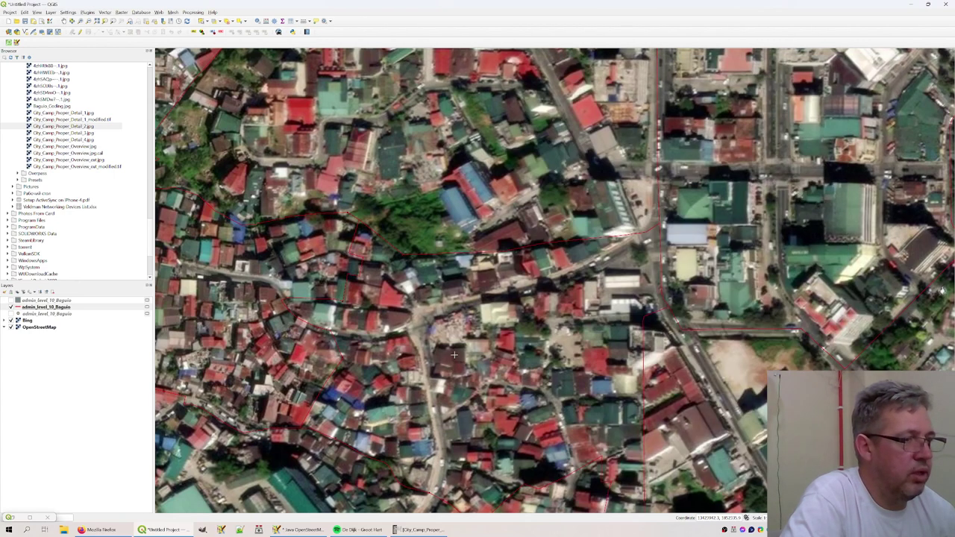
{"action": "left_click", "coordinate": [455, 350]}
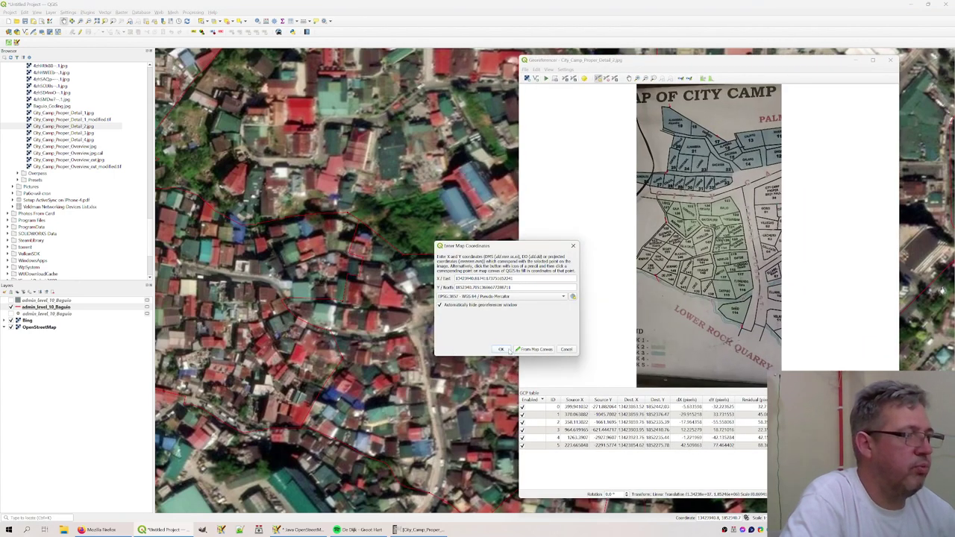
{"action": "left_click", "coordinate": [508, 350]}
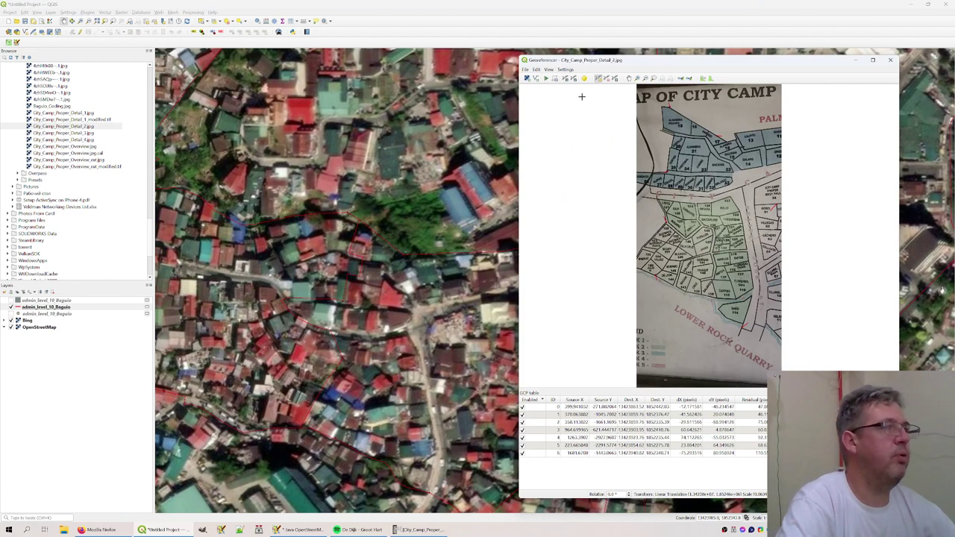
Run georeferencing to produce City_Camp_Proper_Detail_2_modified, then close the Georeferencer, saving the GCP file
{"action": "left_click", "coordinate": [546, 79]}
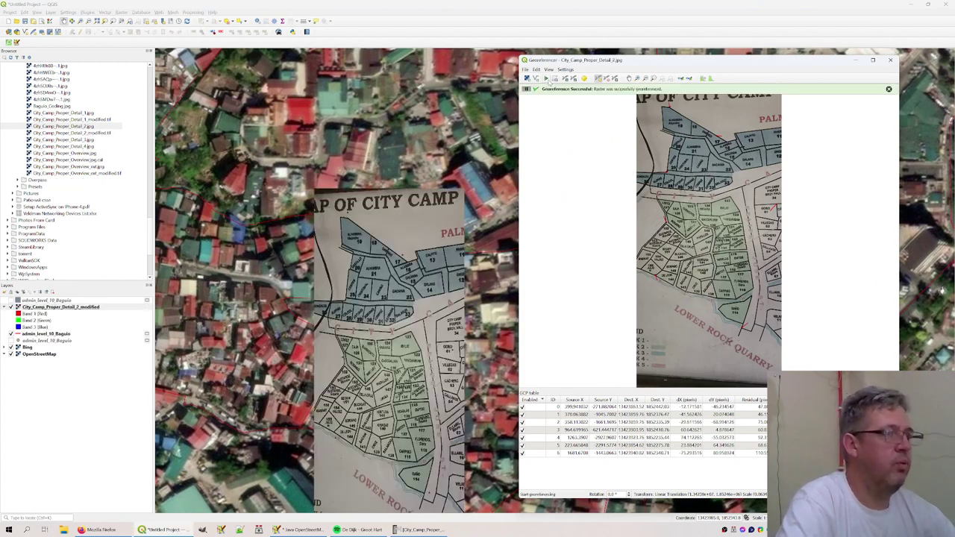
{"action": "left_click", "coordinate": [891, 61]}
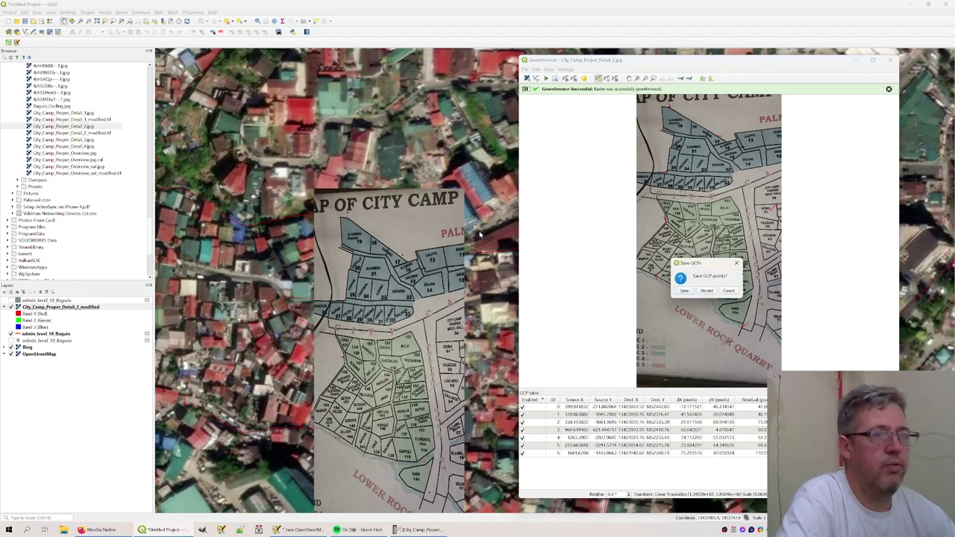
{"action": "left_click", "coordinate": [684, 291]}
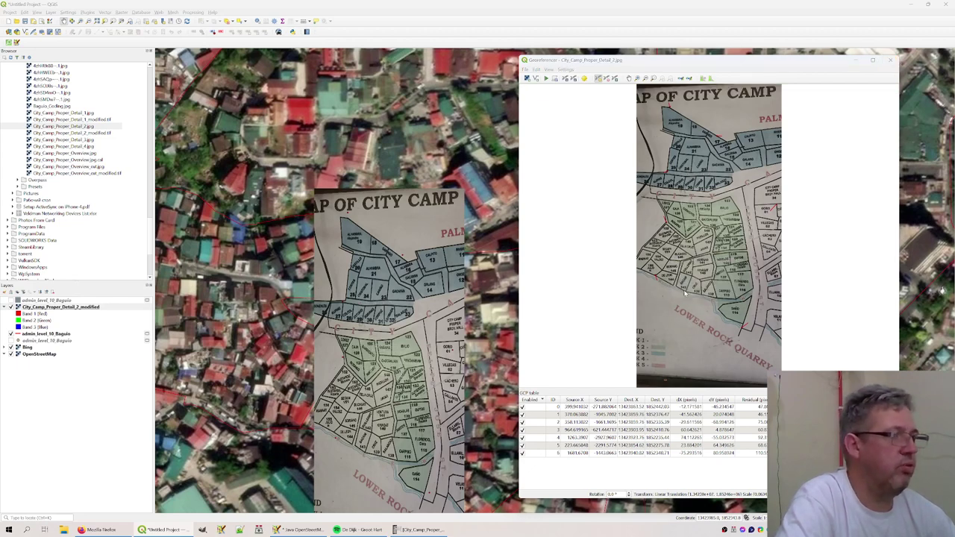
{"action": "left_click", "coordinate": [880, 323]}
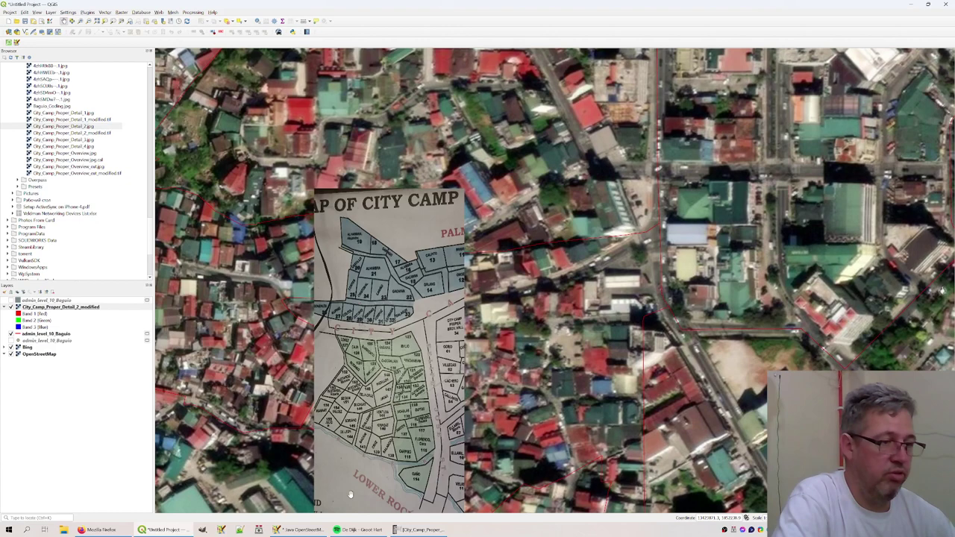
Switch to JOSM and clear the current selection on the map
{"action": "key", "text": "alt+Tab"}
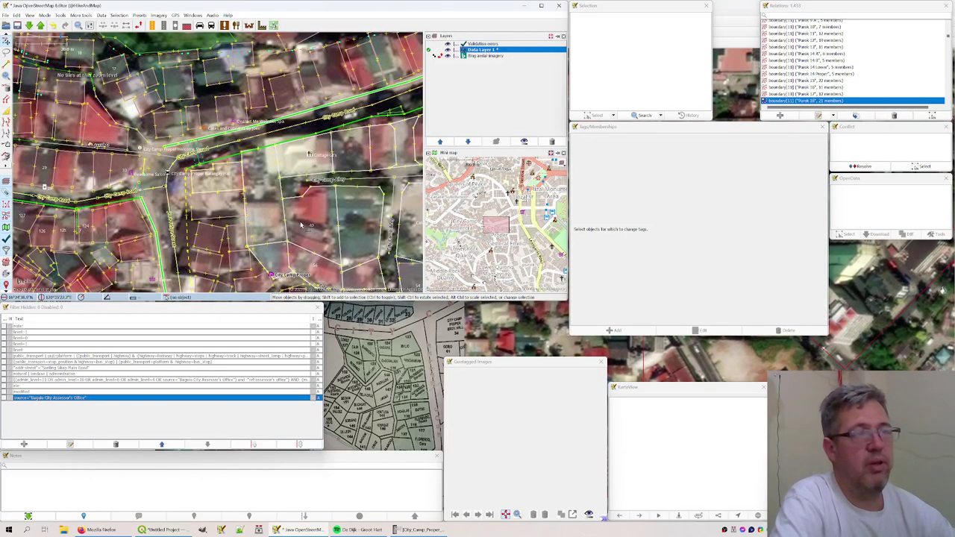
{"action": "left_click", "coordinate": [304, 224]}
{"action": "scroll", "coordinate": [303, 202], "scroll_direction": "down", "scroll_amount": 2}
{"action": "scroll", "coordinate": [299, 181], "scroll_direction": "down", "scroll_amount": 2}
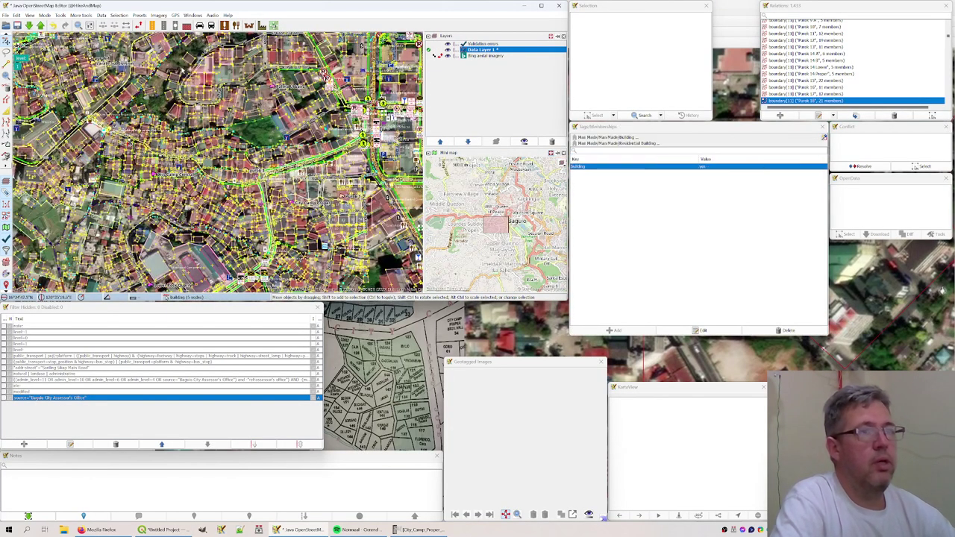
{"action": "left_click", "coordinate": [323, 245]}
Add City_Camp_Proper_Detail_2_modified.tif as a picture layer, then select an address-tagged building
{"action": "left_click", "coordinate": [158, 15]}
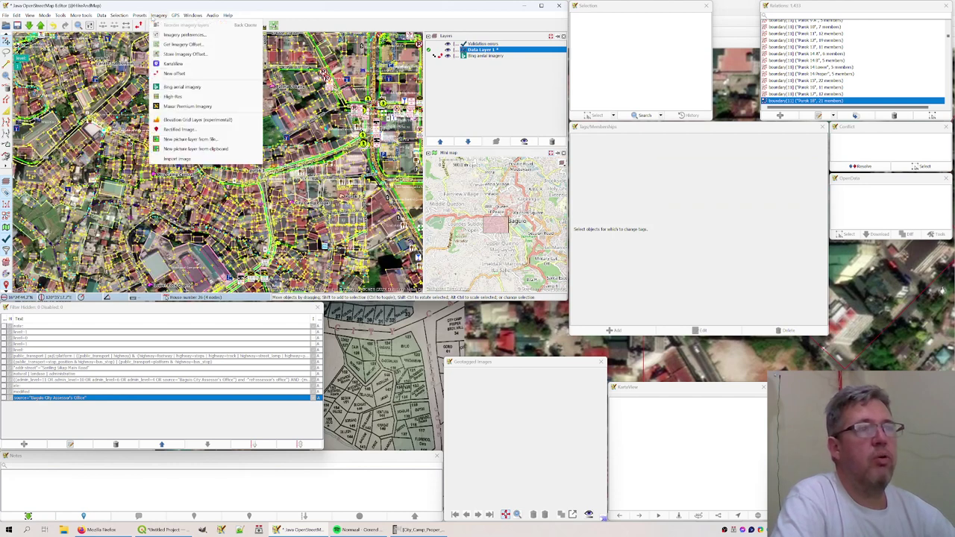
{"action": "left_click", "coordinate": [190, 139]}
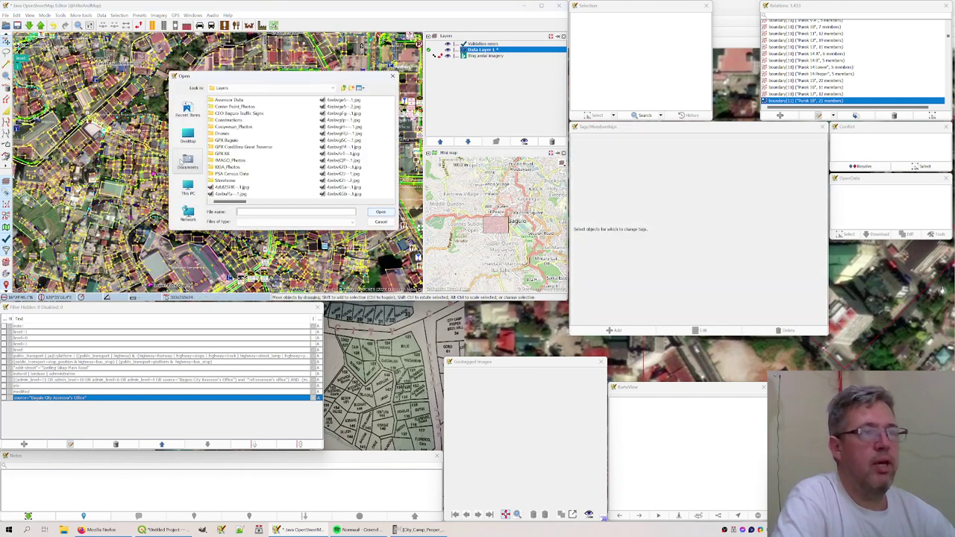
{"action": "left_click_drag", "start_coordinate": [239, 201], "coordinate": [388, 204]}
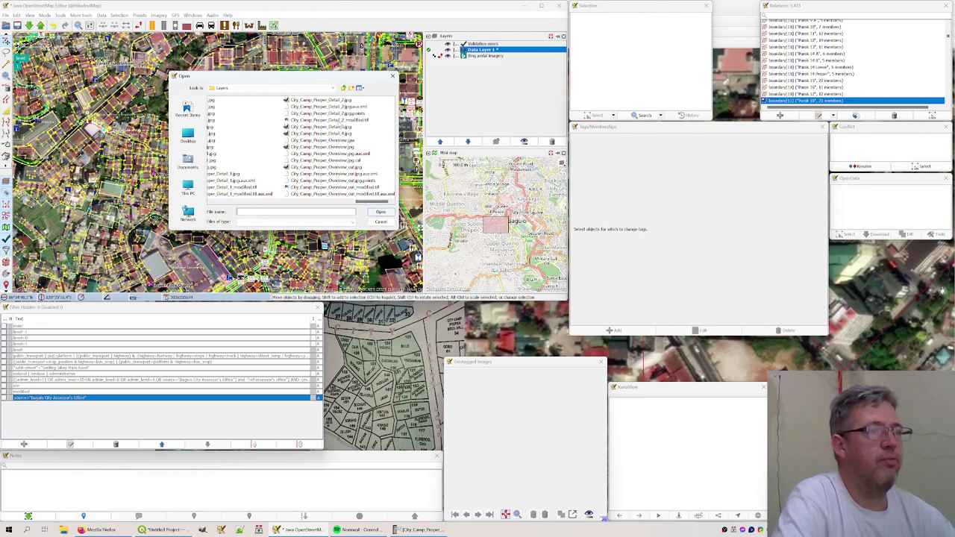
{"action": "left_click", "coordinate": [340, 120]}
{"action": "left_click", "coordinate": [381, 212]}
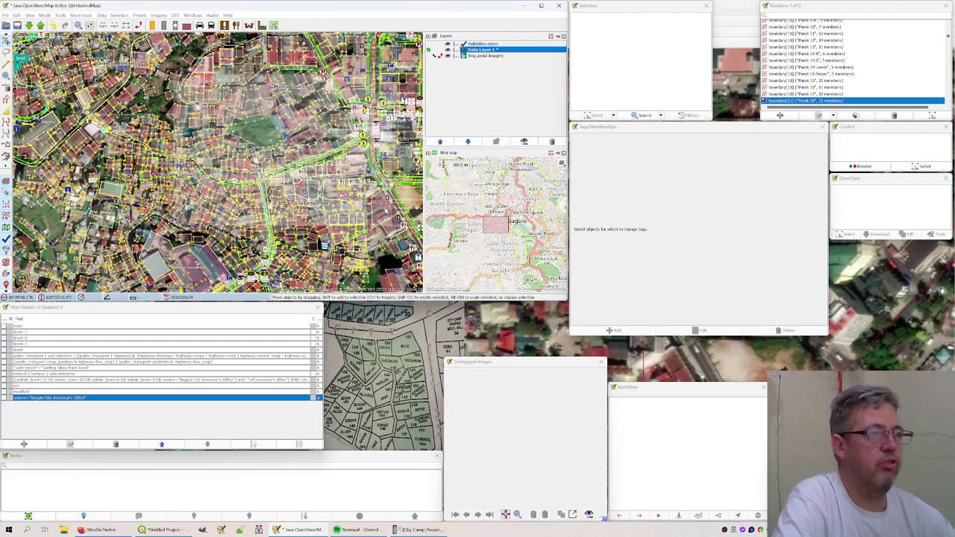
{"action": "left_click", "coordinate": [227, 146]}
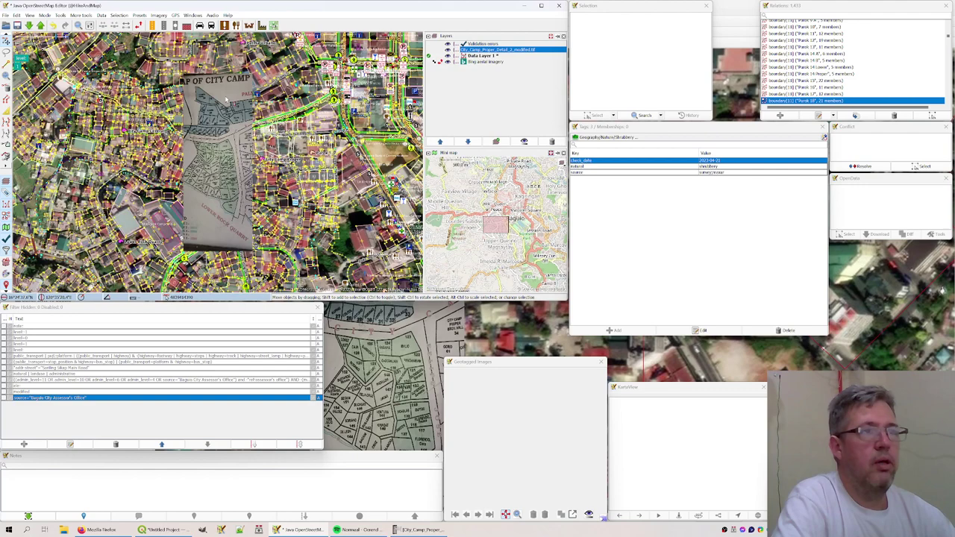
{"action": "left_click", "coordinate": [227, 100]}
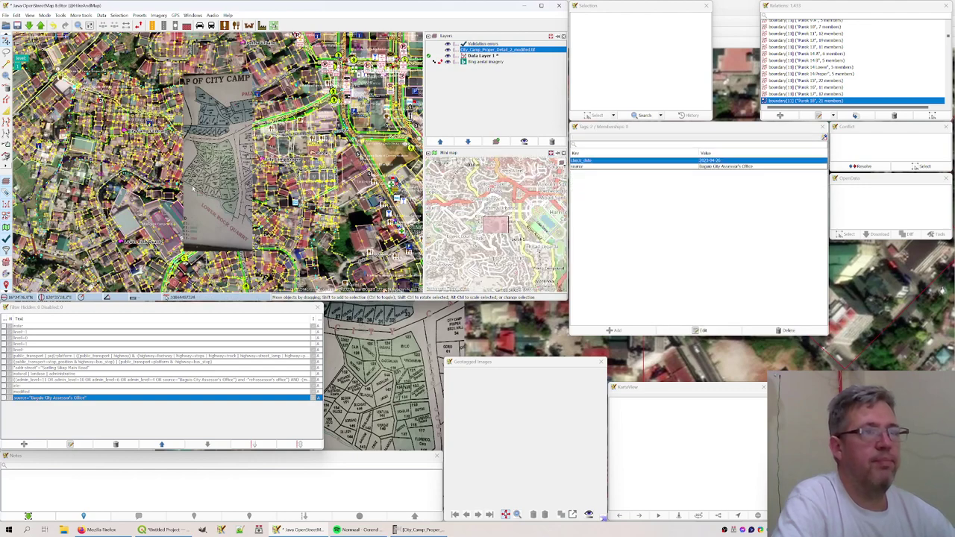
Move the tif scan layer below Data Layer 1 and make Data Layer 1 active
{"action": "scroll", "coordinate": [192, 182], "scroll_direction": "up", "scroll_amount": 3}
{"action": "left_click_drag", "start_coordinate": [476, 50], "coordinate": [479, 64]}
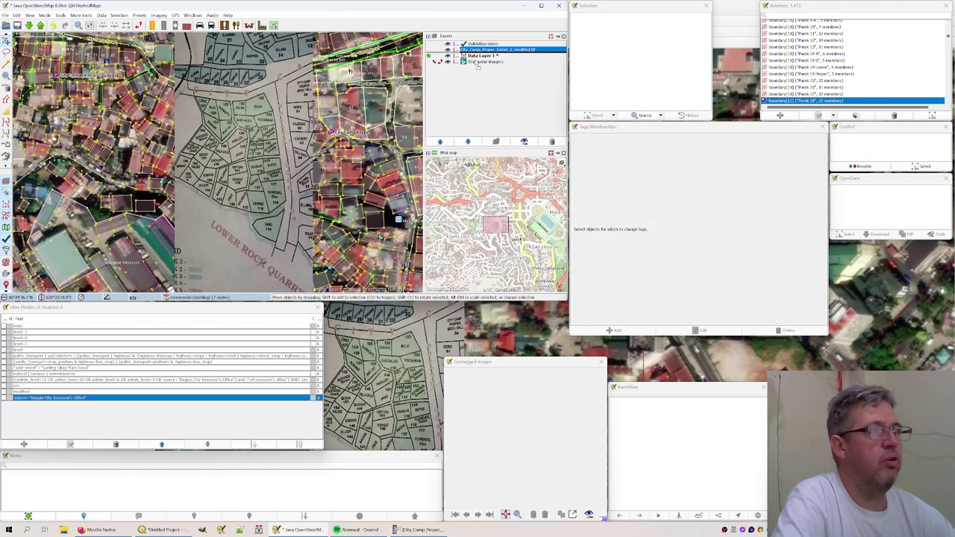
{"action": "left_click", "coordinate": [477, 64]}
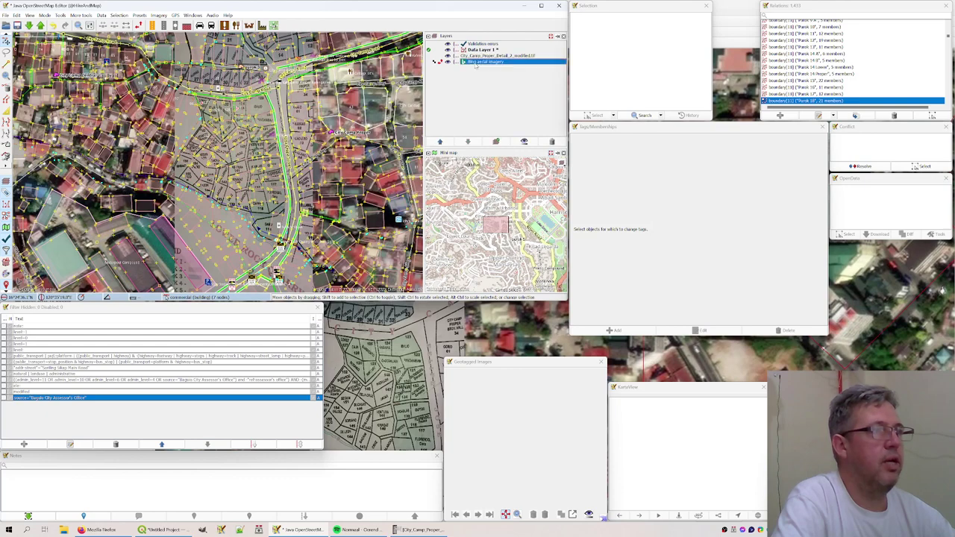
{"action": "left_click", "coordinate": [481, 49]}
Check the address tags of buildings 152, 124 ANGARA and 125 SARMIENTO
{"action": "left_click", "coordinate": [213, 142]}
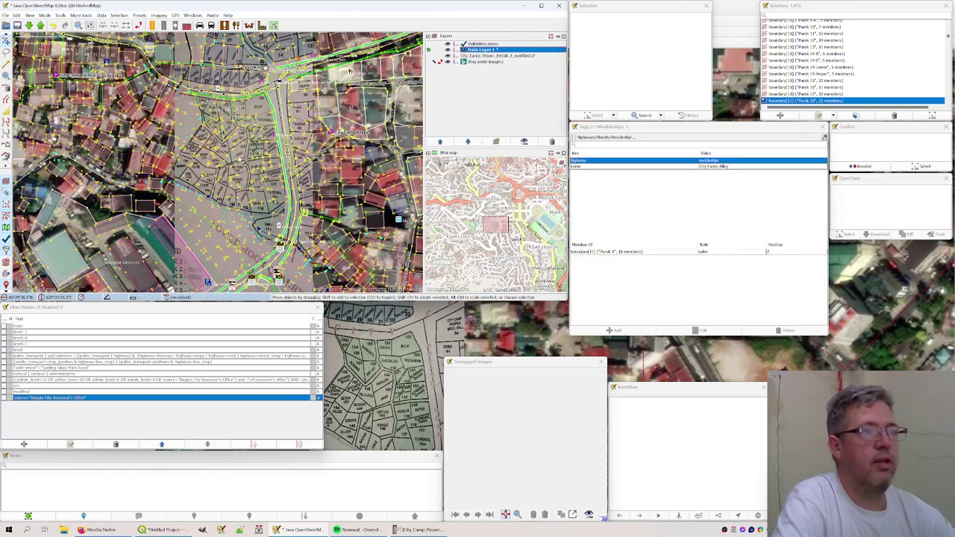
{"action": "scroll", "coordinate": [210, 136], "scroll_direction": "up", "scroll_amount": 2}
{"action": "scroll", "coordinate": [211, 136], "scroll_direction": "up", "scroll_amount": 1}
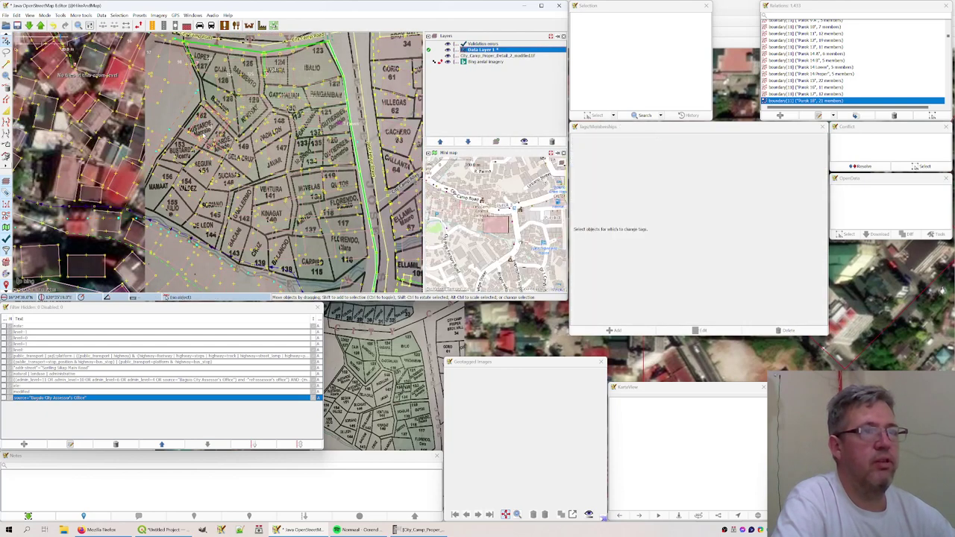
{"action": "scroll", "coordinate": [202, 115], "scroll_direction": "up", "scroll_amount": 2}
{"action": "left_click", "coordinate": [198, 100]}
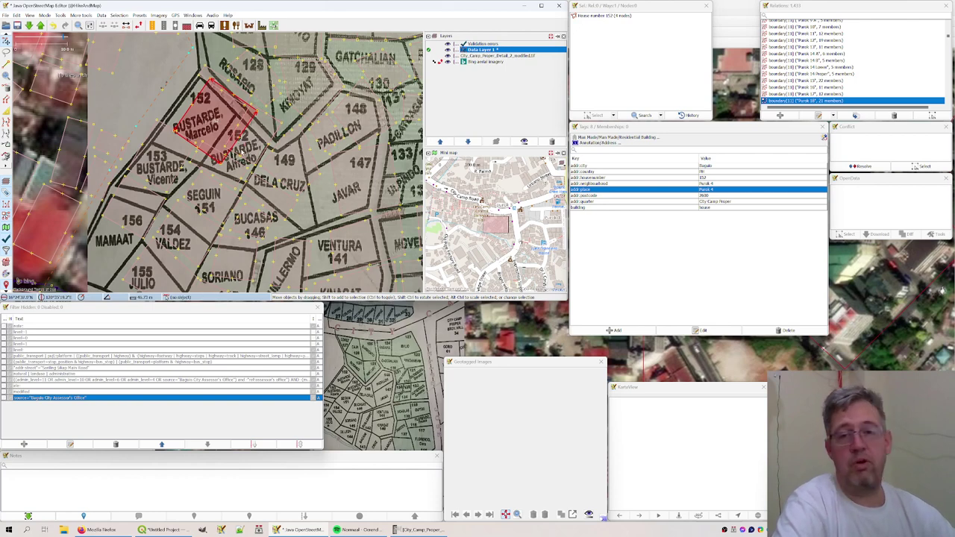
{"action": "scroll", "coordinate": [253, 110], "scroll_direction": "down", "scroll_amount": 3}
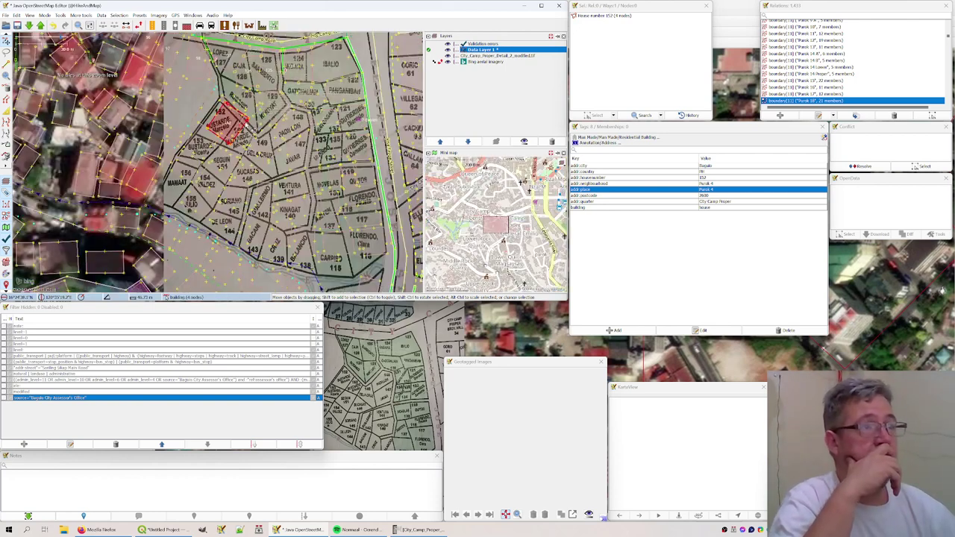
{"action": "left_click_drag", "start_coordinate": [332, 67], "coordinate": [312, 111]}
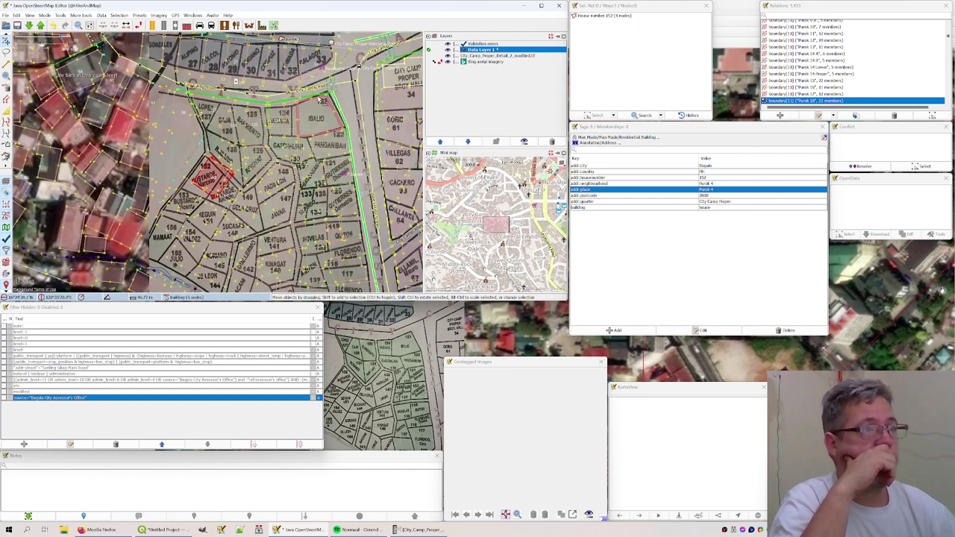
{"action": "scroll", "coordinate": [311, 112], "scroll_direction": "up", "scroll_amount": 3}
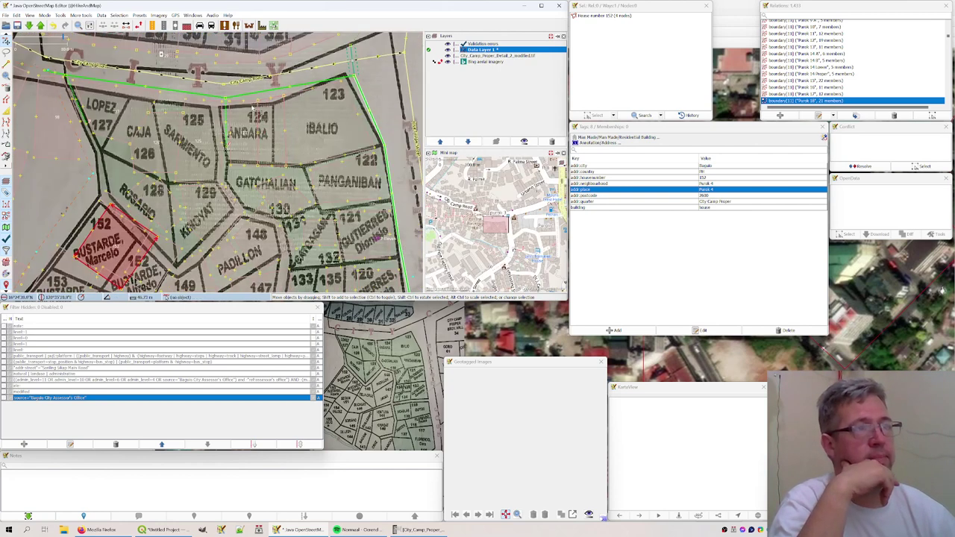
{"action": "left_click", "coordinate": [254, 113]}
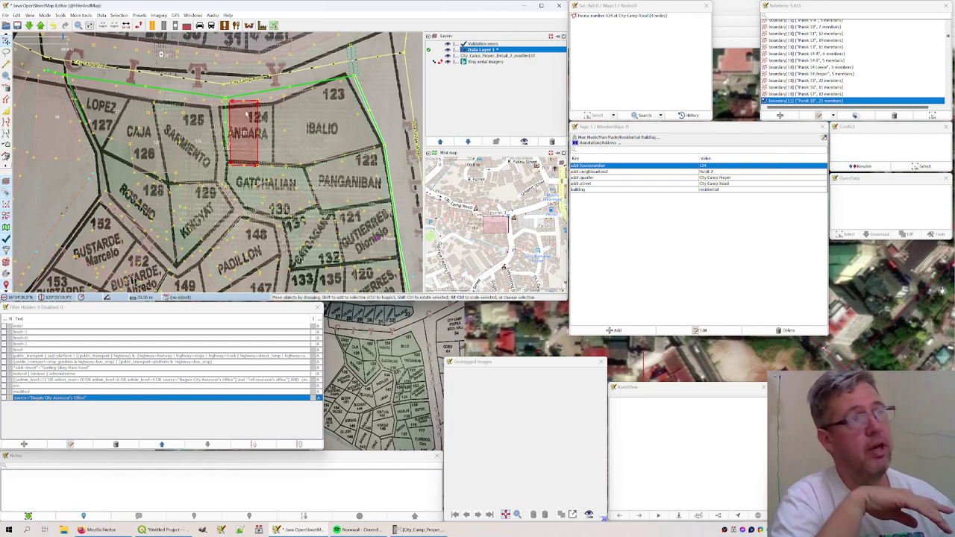
{"action": "left_click", "coordinate": [199, 114]}
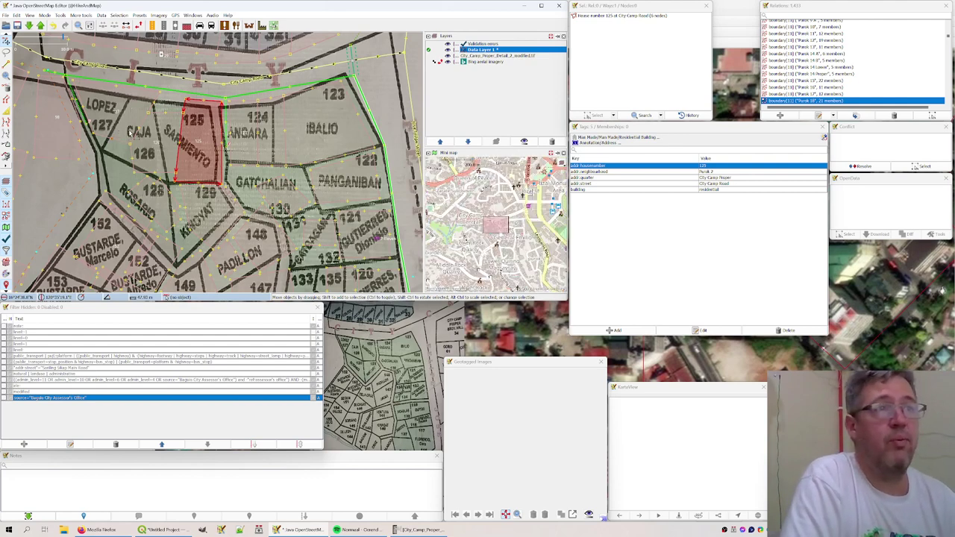
Check the address tags of lots 29 and 33
{"action": "scroll", "coordinate": [145, 101], "scroll_direction": "down", "scroll_amount": 3}
{"action": "scroll", "coordinate": [123, 83], "scroll_direction": "up", "scroll_amount": 3}
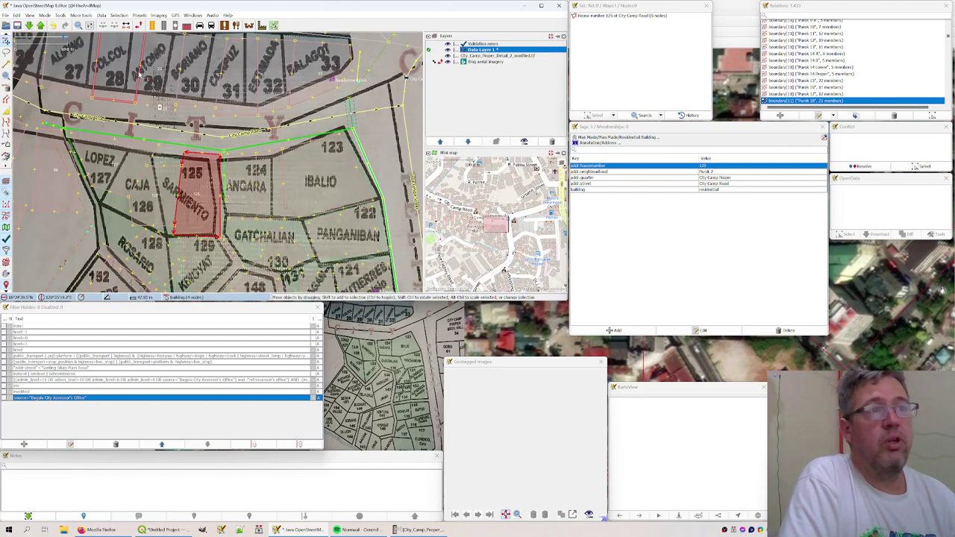
{"action": "left_click", "coordinate": [150, 80]}
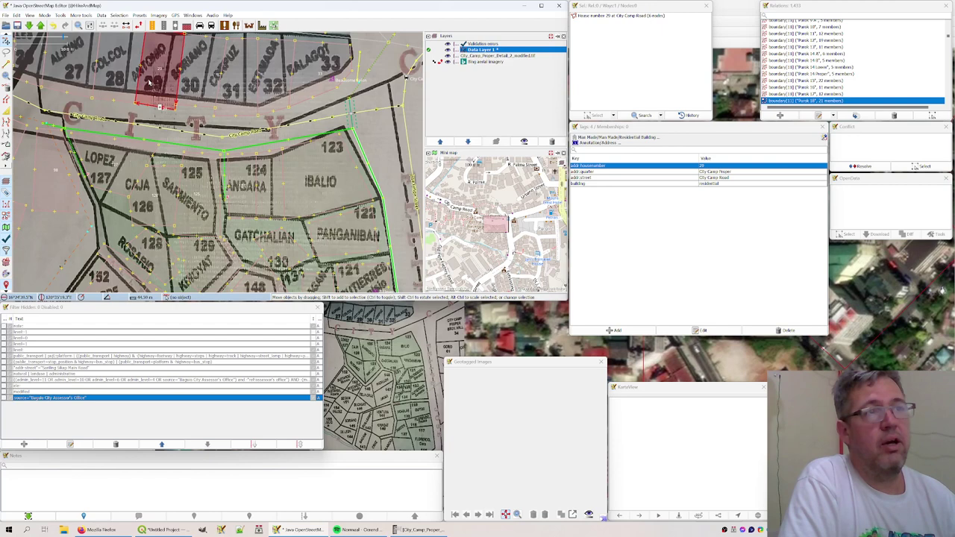
{"action": "left_click_drag", "start_coordinate": [115, 89], "coordinate": [136, 140]}
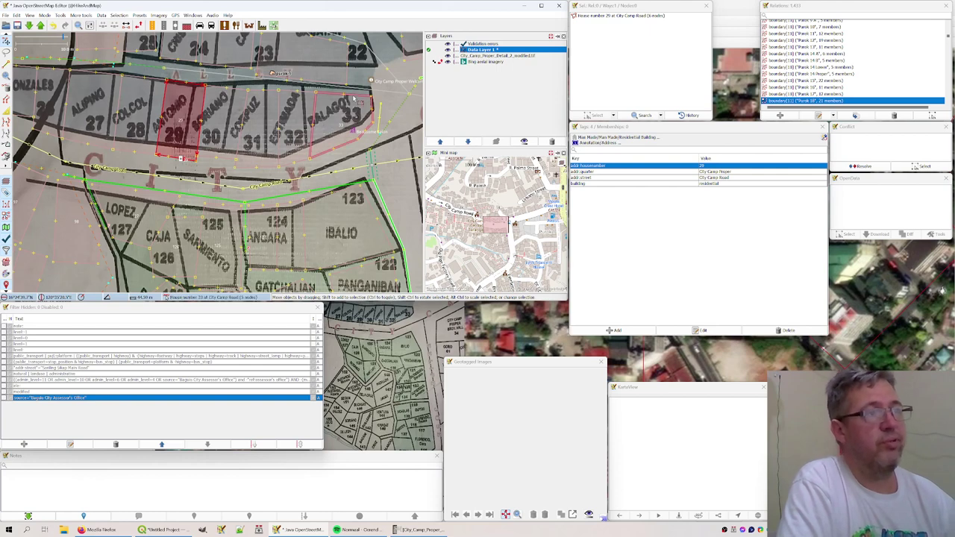
{"action": "left_click", "coordinate": [354, 97]}
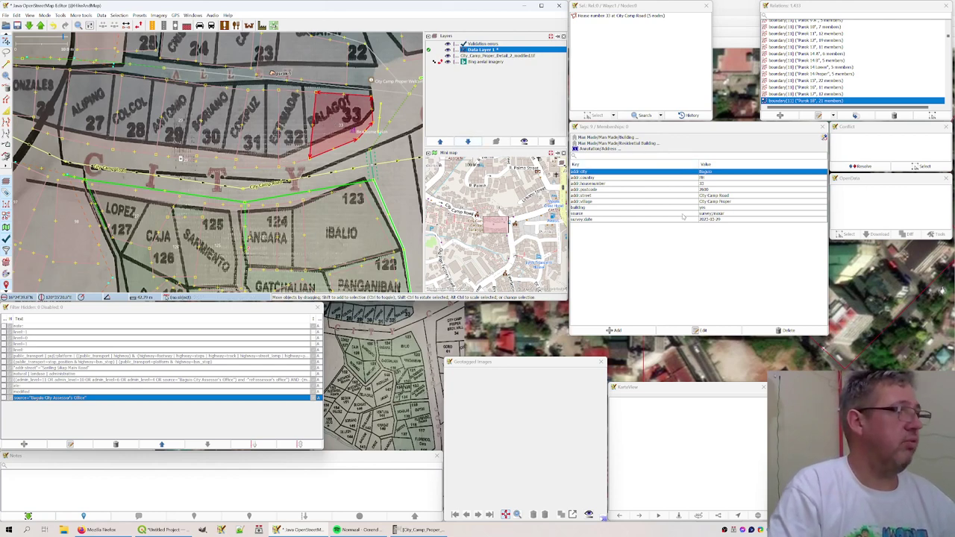
Copy lot 33's tags onto lot 32 and rename addr:village to addr:quarter
{"action": "key", "text": "ctrl+a"}
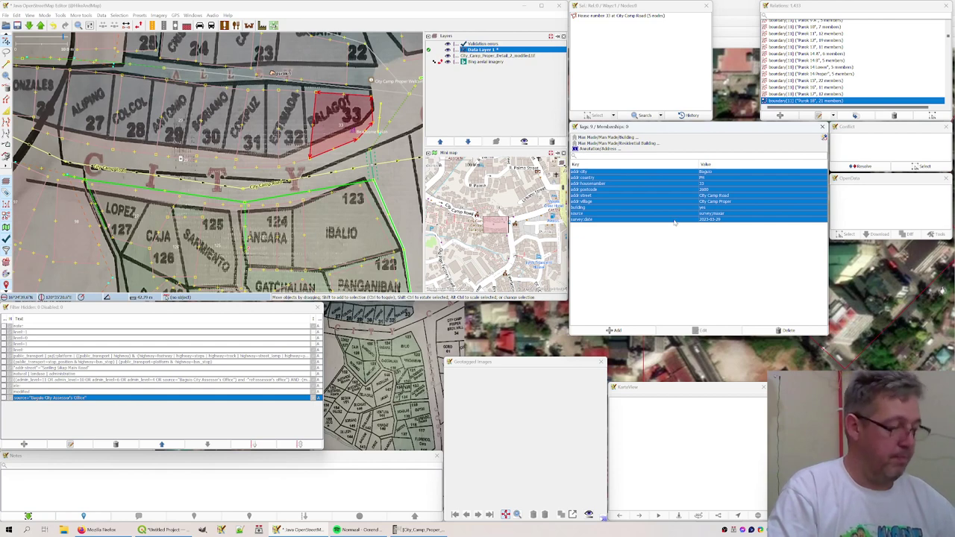
{"action": "left_click", "coordinate": [293, 109]}
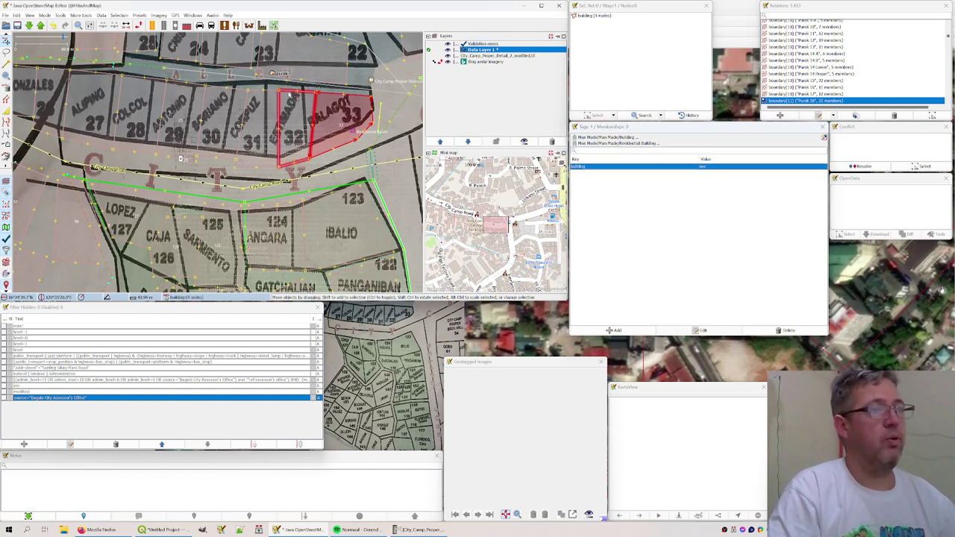
{"action": "key", "text": "ctrl+shift+v"}
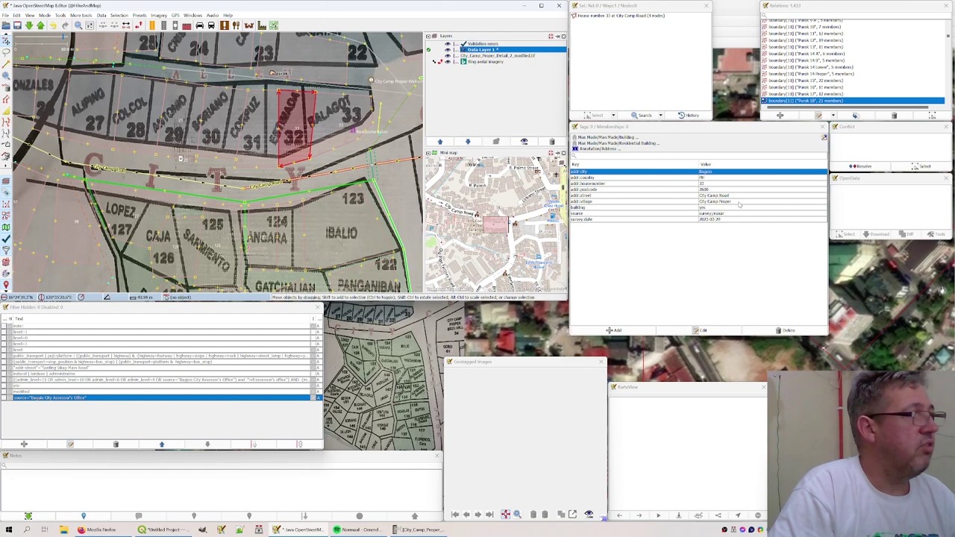
{"action": "double_click", "coordinate": [614, 203]}
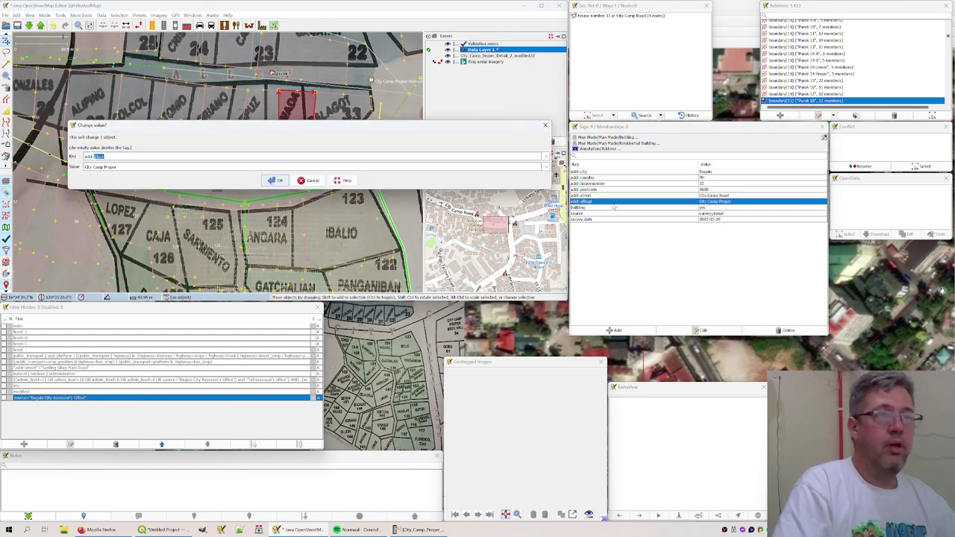
{"action": "type", "text": "purok"}
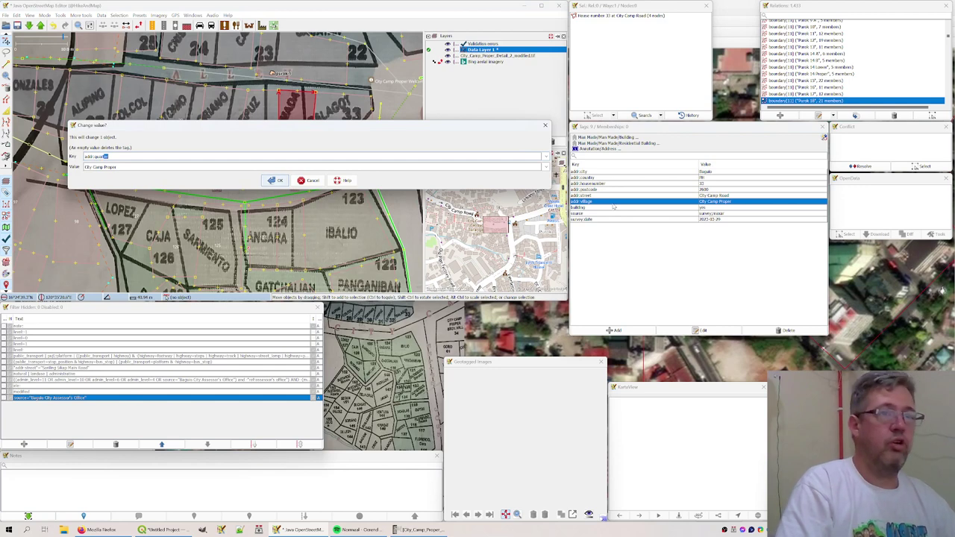
{"action": "key", "text": "Return"}
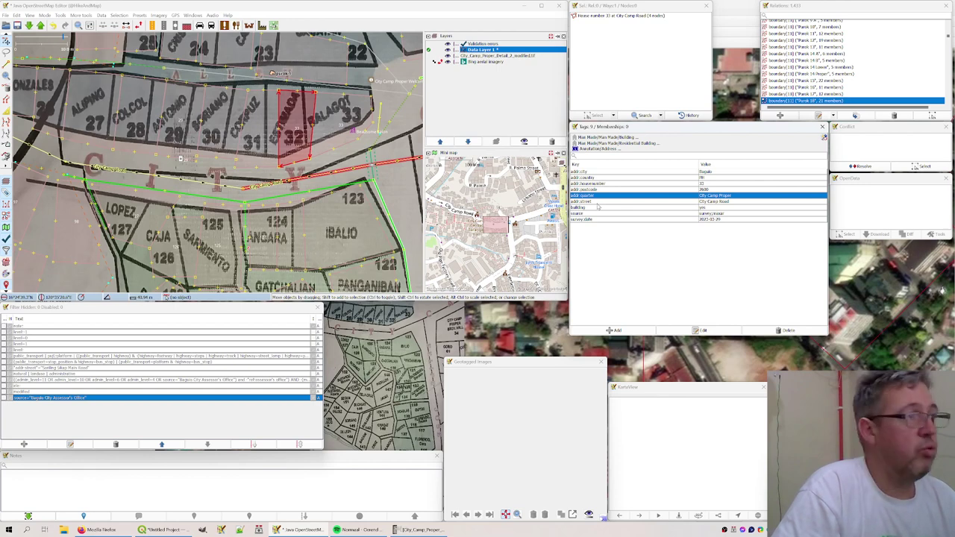
Confirm house number 32 and building=house, and change the source value to include 'mosaic;Ba'
{"action": "double_click", "coordinate": [712, 185]}
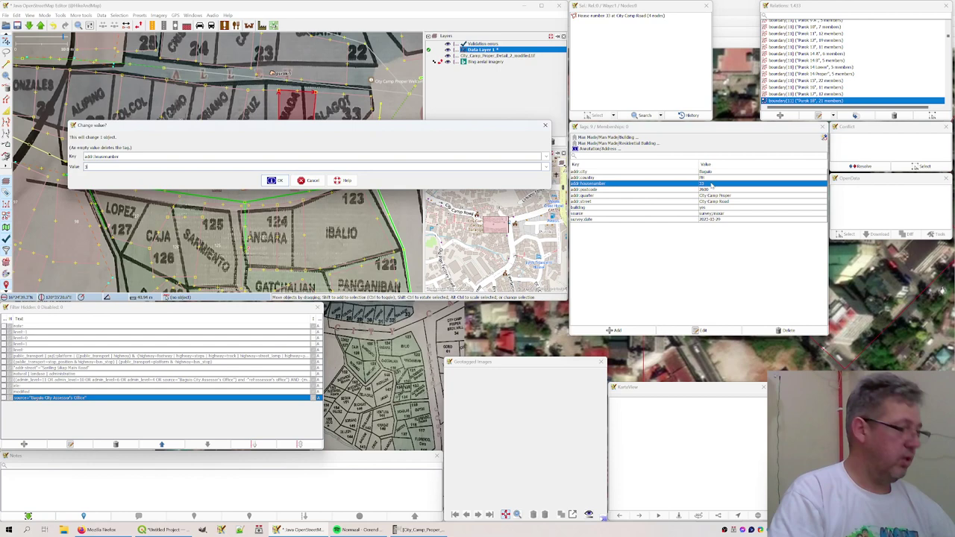
{"action": "key", "text": "Return"}
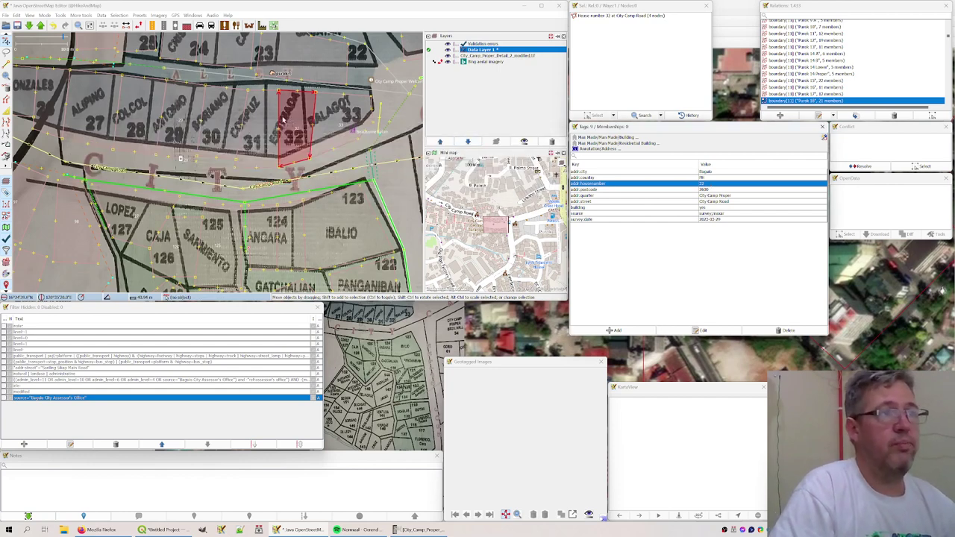
{"action": "double_click", "coordinate": [717, 208]}
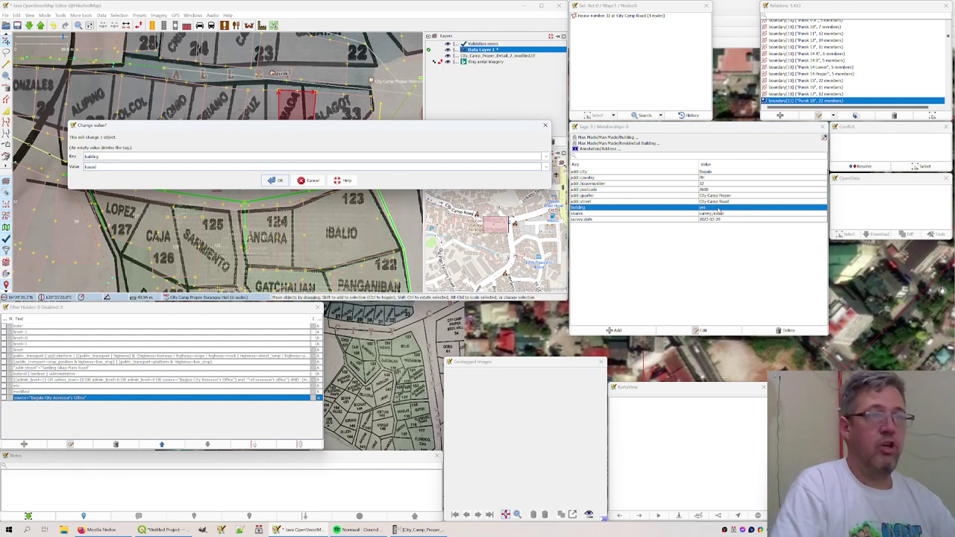
{"action": "key", "text": "Return"}
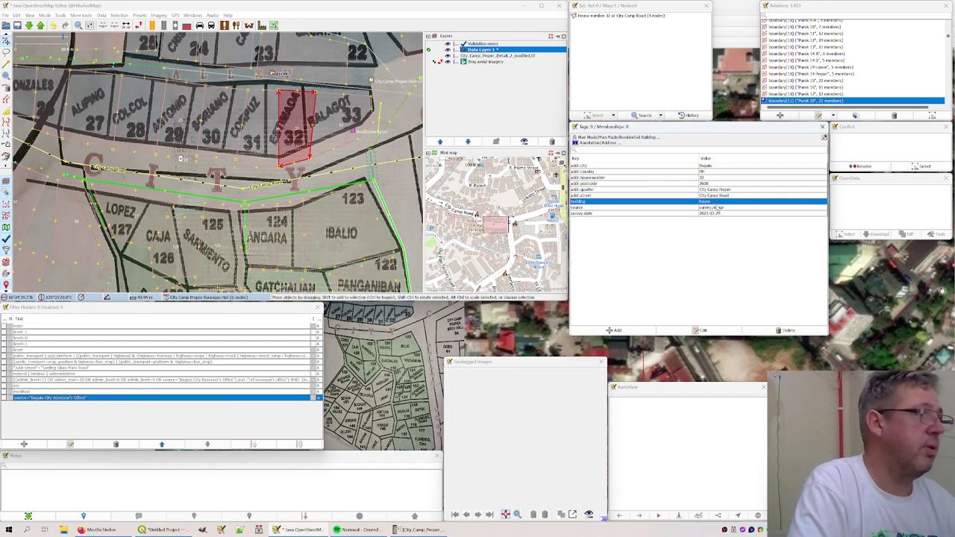
{"action": "double_click", "coordinate": [716, 208]}
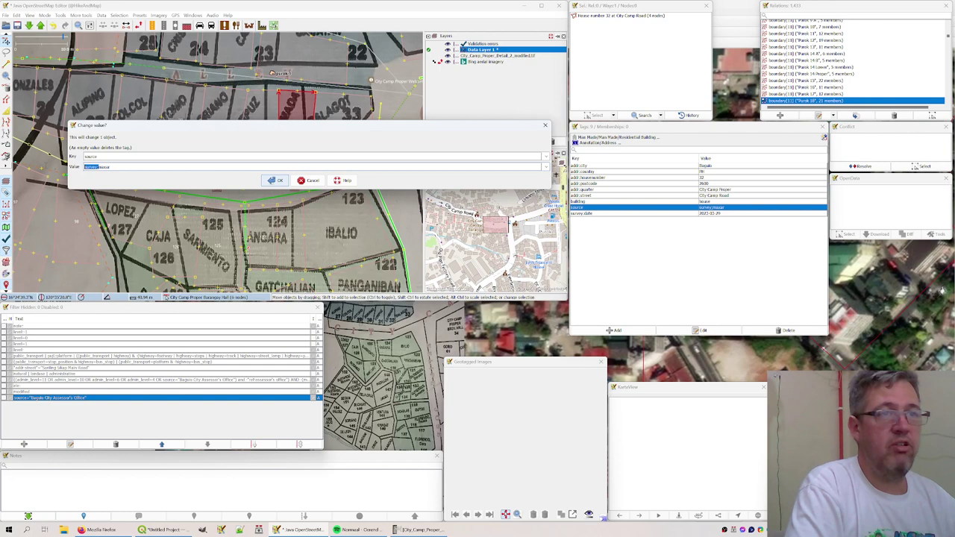
{"action": "type", "text": "mosaic"}
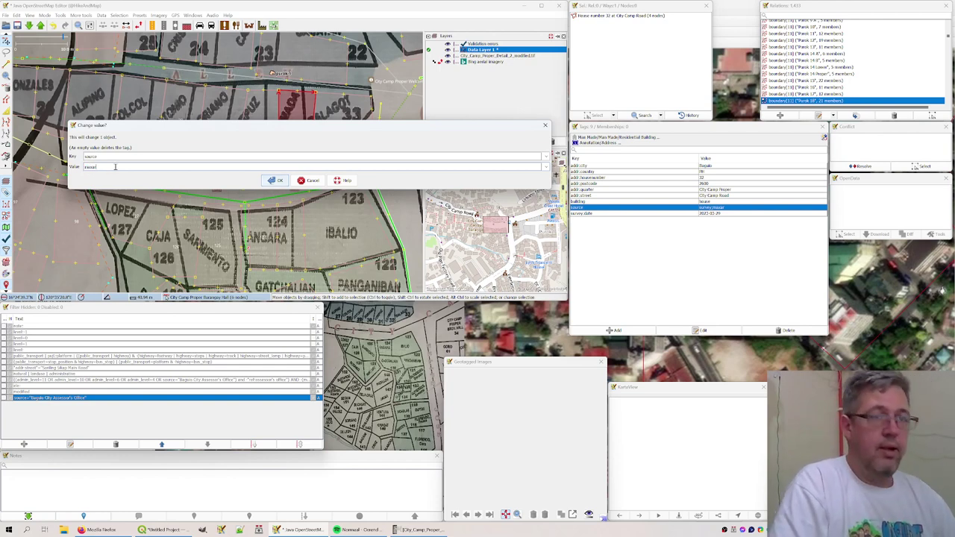
{"action": "type", "text": ";"}
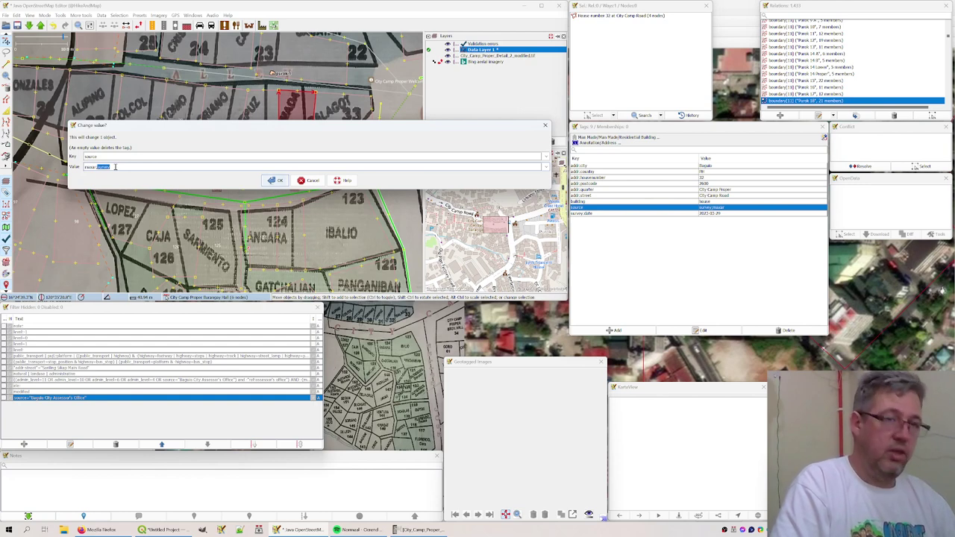
{"action": "type", "text": "Barangay Hall"}
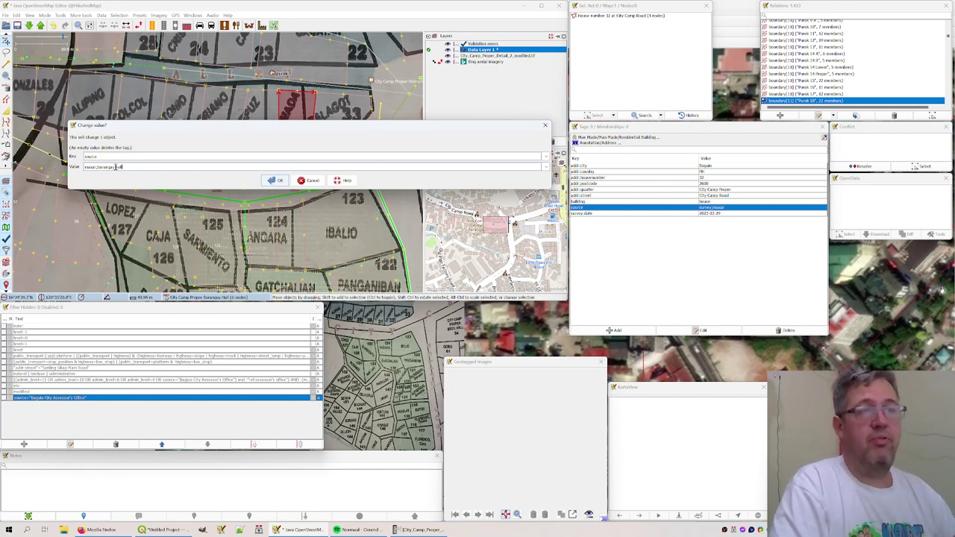
{"action": "key", "text": "Return"}
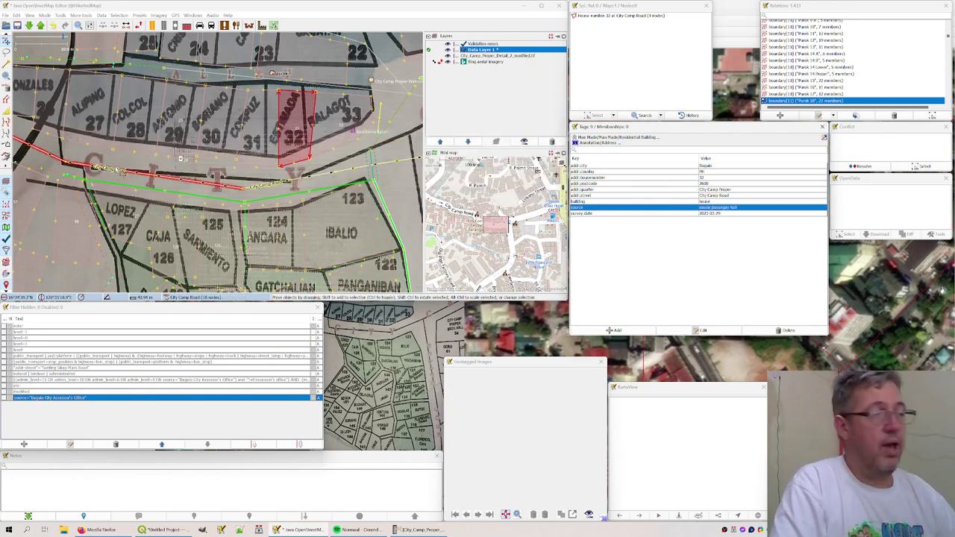
Rename the survey:date key to check_date and append -07 to its date value
{"action": "double_click", "coordinate": [709, 214]}
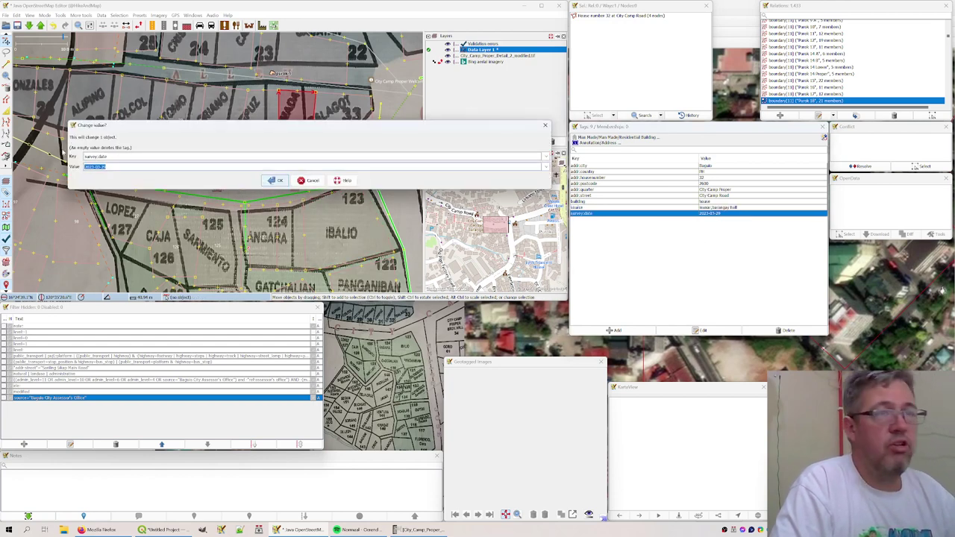
{"action": "left_click", "coordinate": [95, 157]}
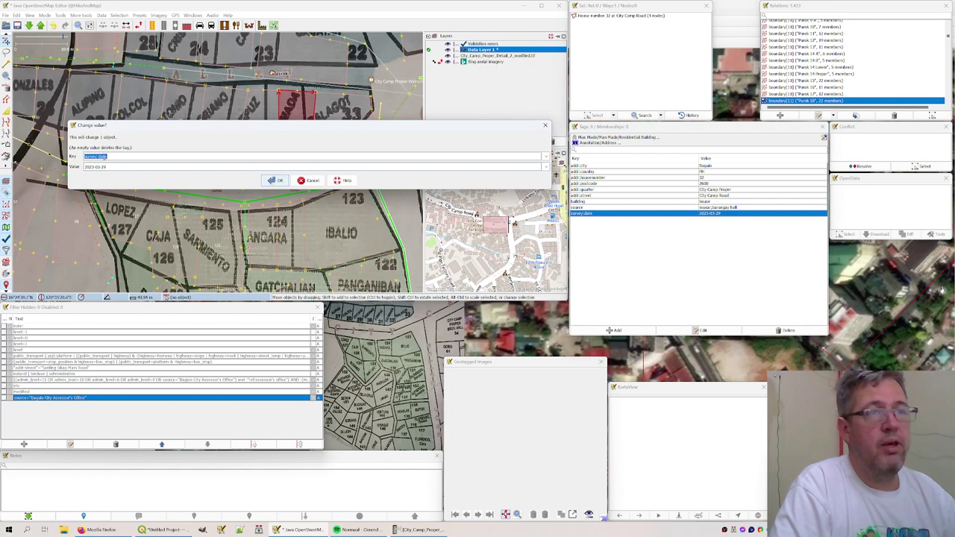
{"action": "left_click_drag", "start_coordinate": [108, 157], "coordinate": [16, 153]}
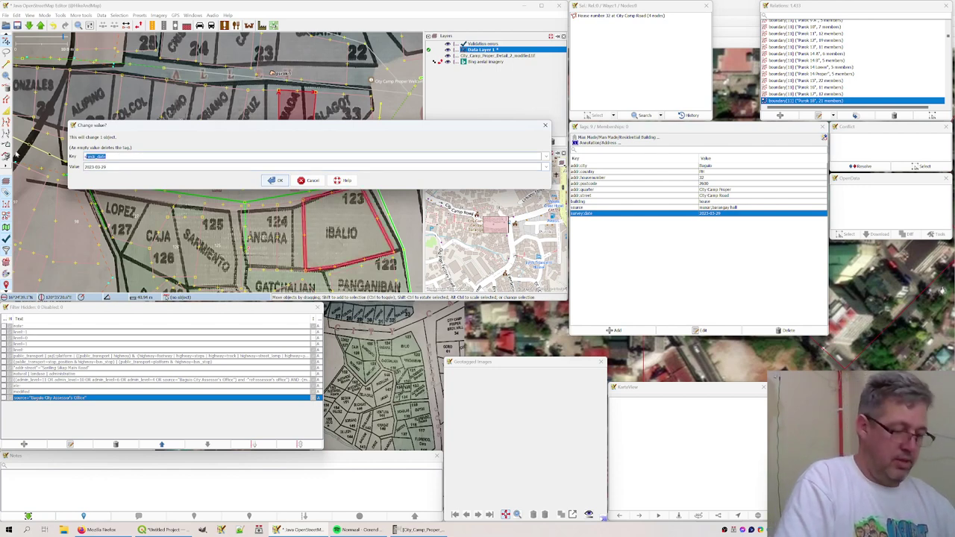
{"action": "key", "text": "Tab"}
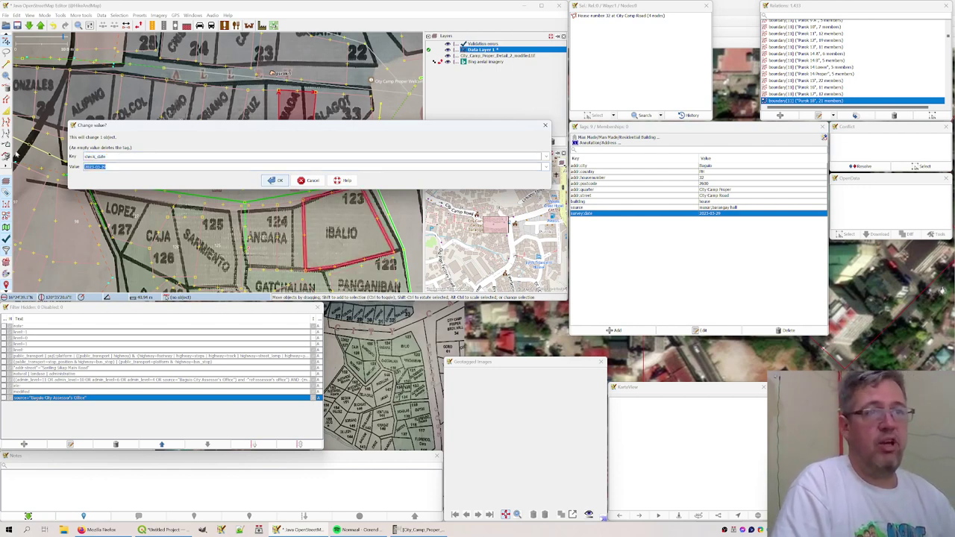
{"action": "key", "text": "End"}
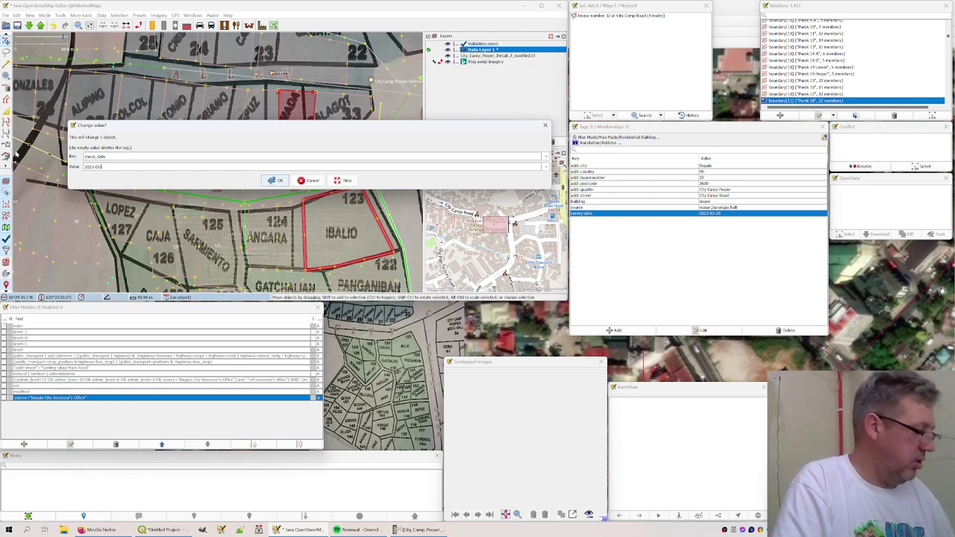
{"action": "type", "text": "-0"}
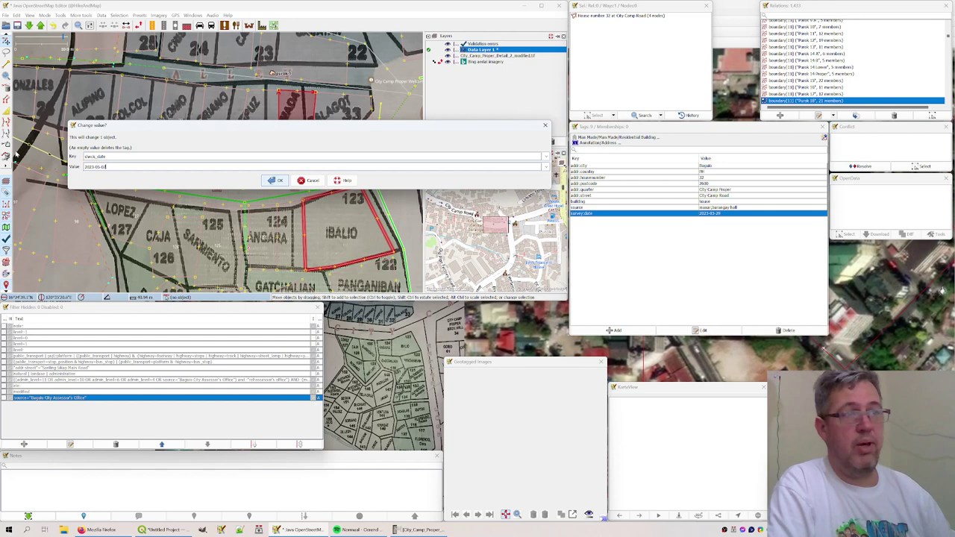
{"action": "type", "text": "7"}
{"action": "key", "text": "Return"}
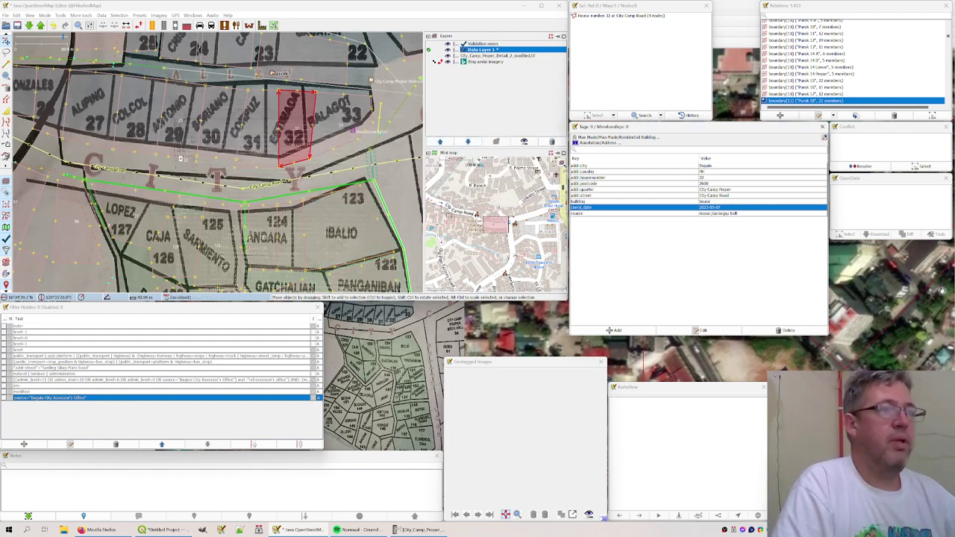
Select and copy all nine tags of building 32
{"action": "left_click", "coordinate": [705, 169]}
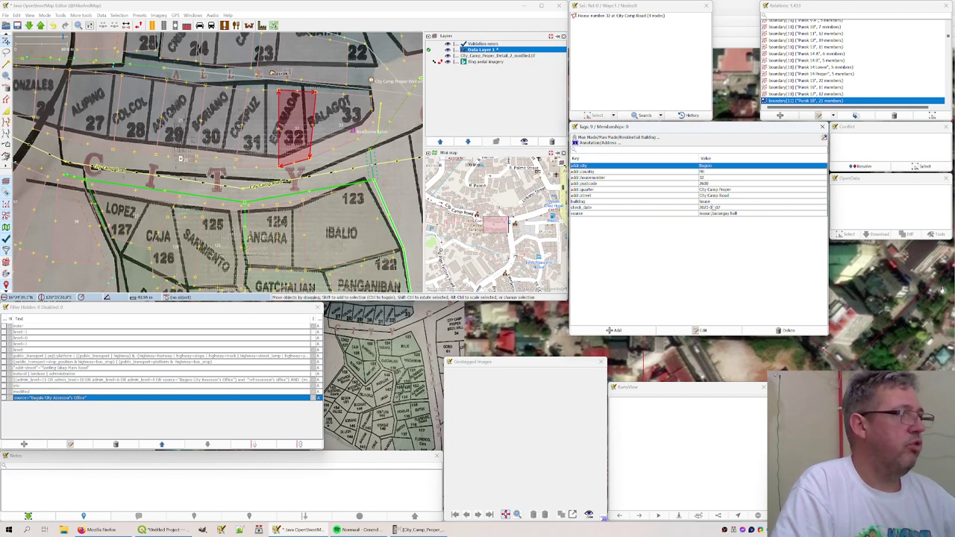
{"action": "left_click", "coordinate": [712, 213], "text": "shift"}
{"action": "key", "text": "super"}
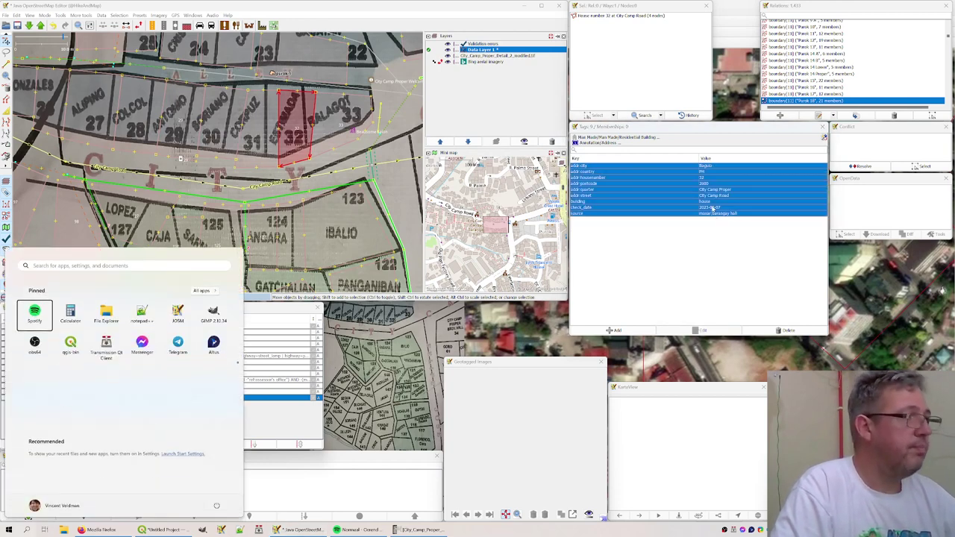
{"action": "right_click", "coordinate": [712, 209]}
{"action": "left_click", "coordinate": [702, 214]}
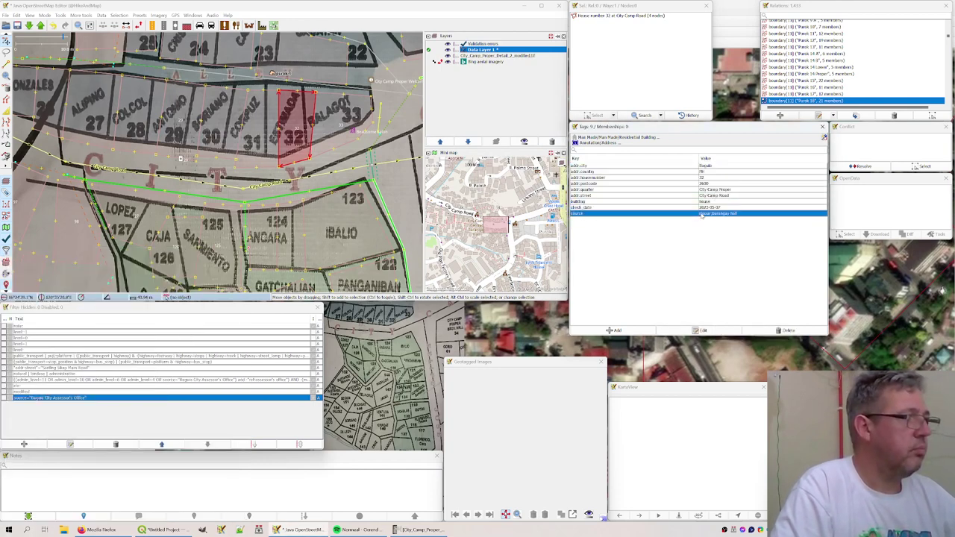
{"action": "left_click", "coordinate": [704, 168], "text": "shift"}
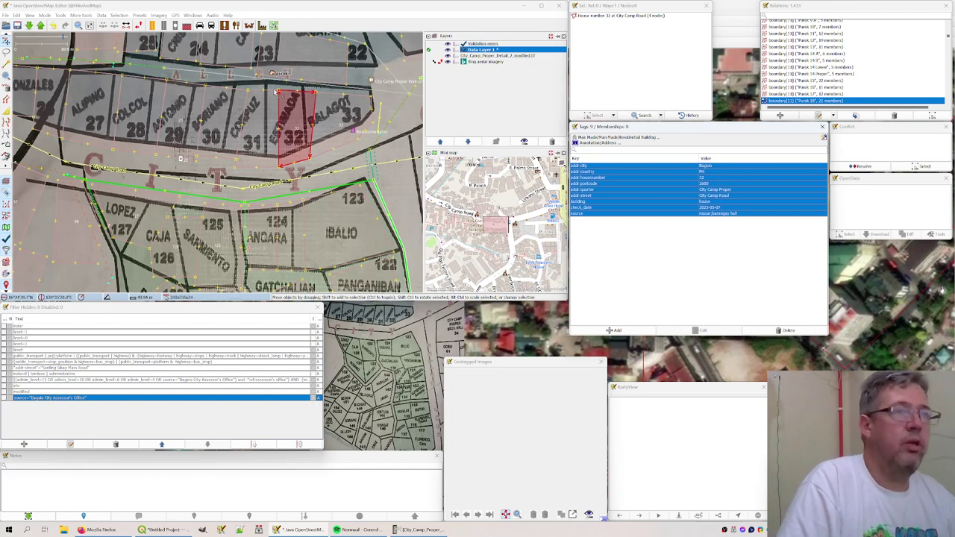
Paste the address tags onto building 31 and set house numbers 31 and 30
{"action": "left_click", "coordinate": [270, 94]}
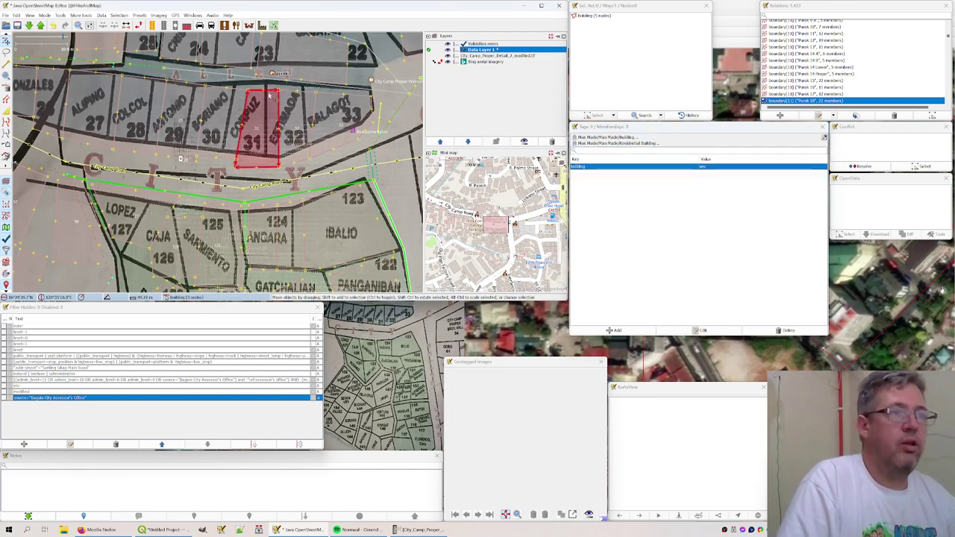
{"action": "key", "text": "ctrl+shift+v"}
{"action": "double_click", "coordinate": [714, 179]}
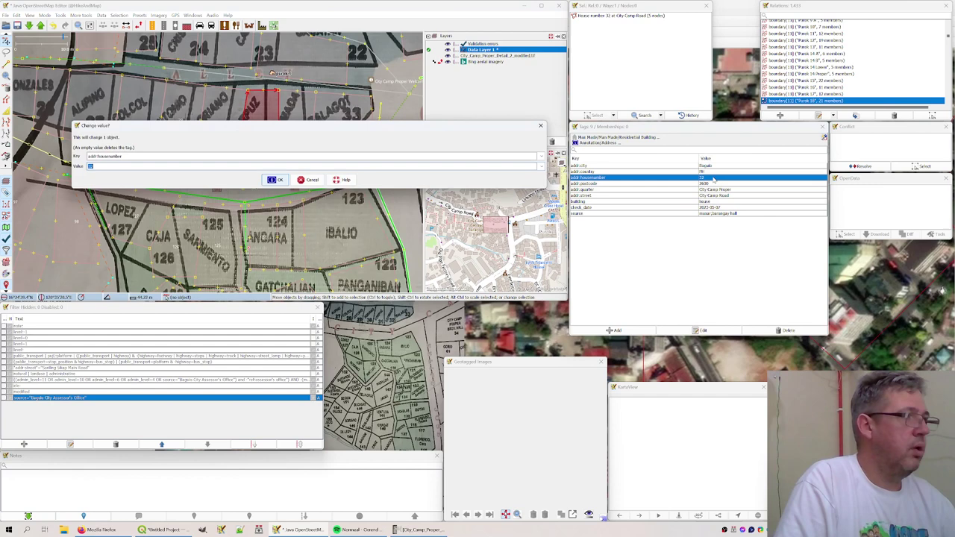
{"action": "type", "text": "31"}
{"action": "key", "text": "Return"}
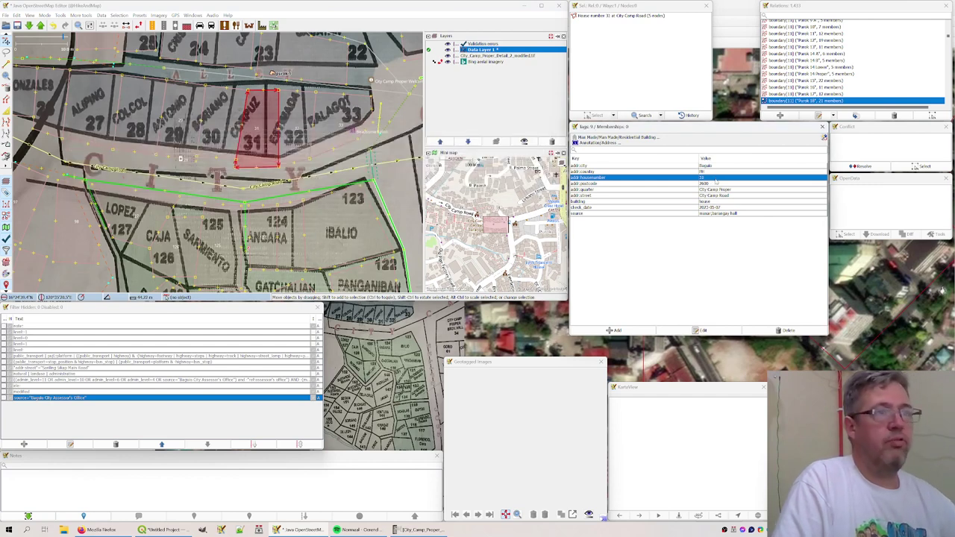
{"action": "left_click", "coordinate": [213, 88]}
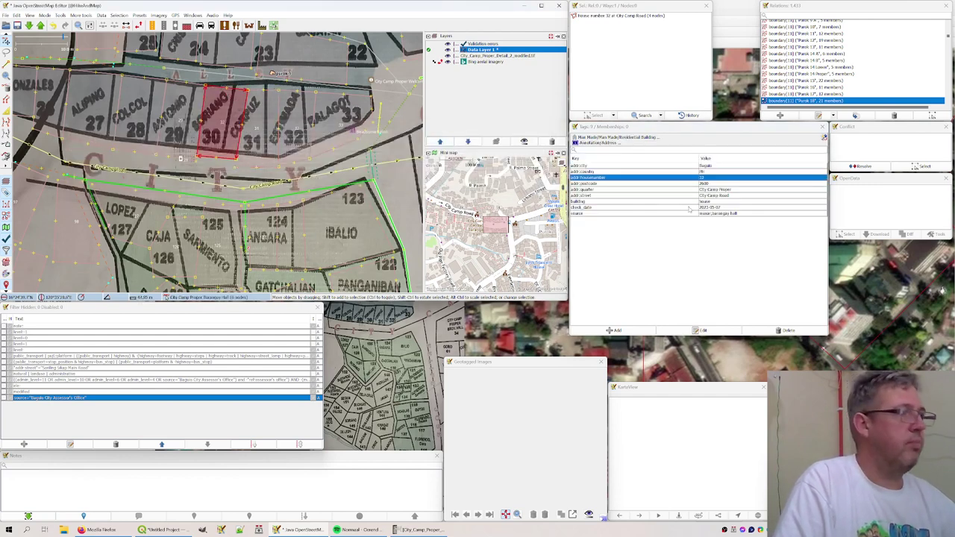
{"action": "double_click", "coordinate": [701, 179]}
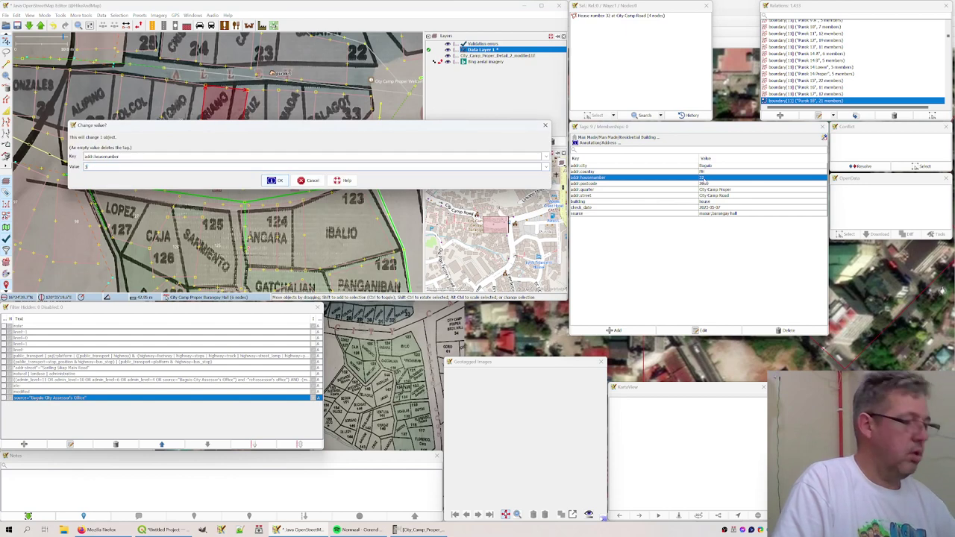
{"action": "type", "text": "30"}
{"action": "key", "text": "Return"}
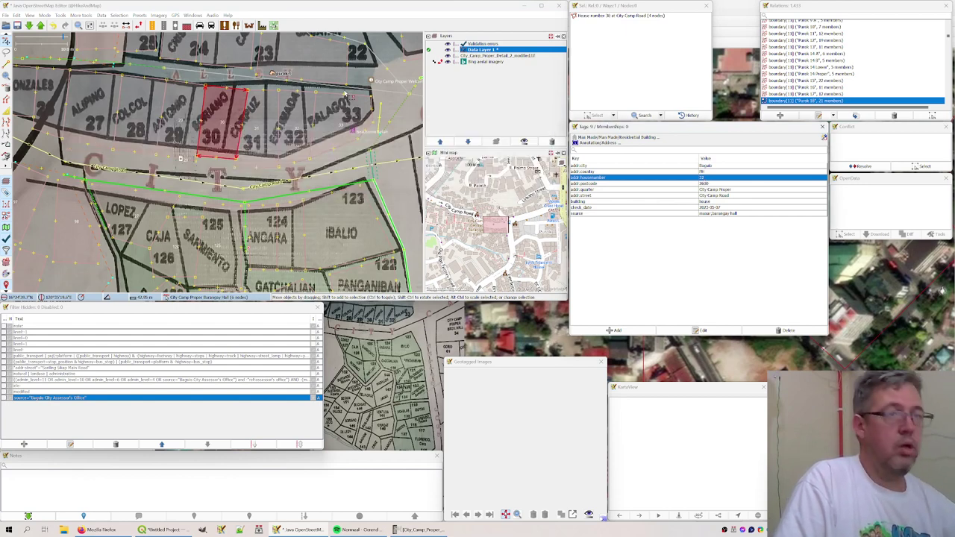
Paste the address tags onto buildings 28 and 27 with house numbers 28 and 27
{"action": "left_click", "coordinate": [139, 80]}
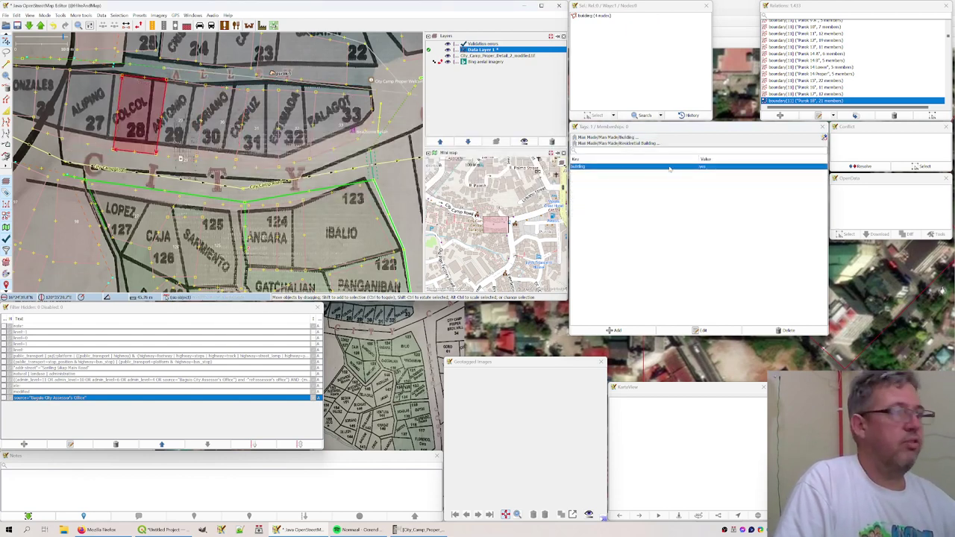
{"action": "key", "text": "ctrl+shift+v"}
{"action": "key", "text": "Return"}
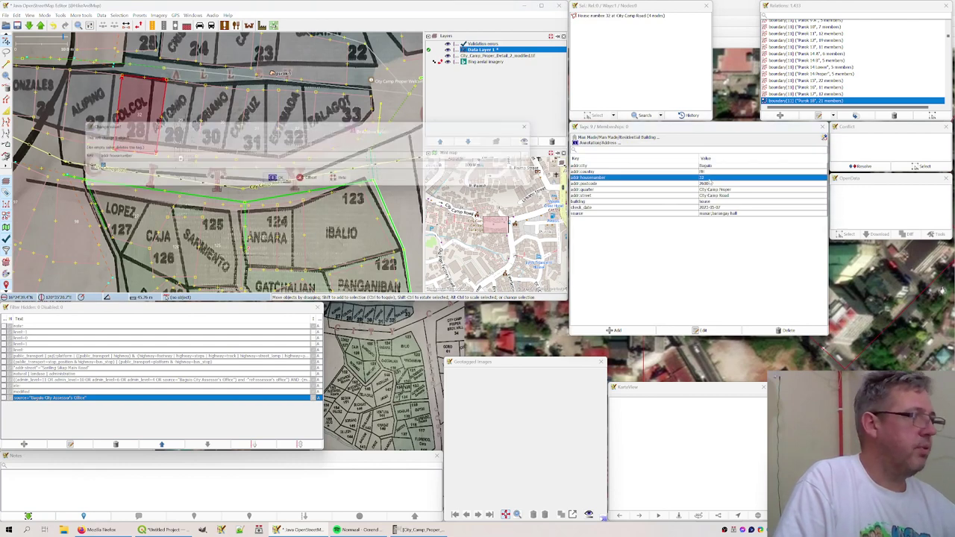
{"action": "type", "text": "28"}
{"action": "key", "text": "Return"}
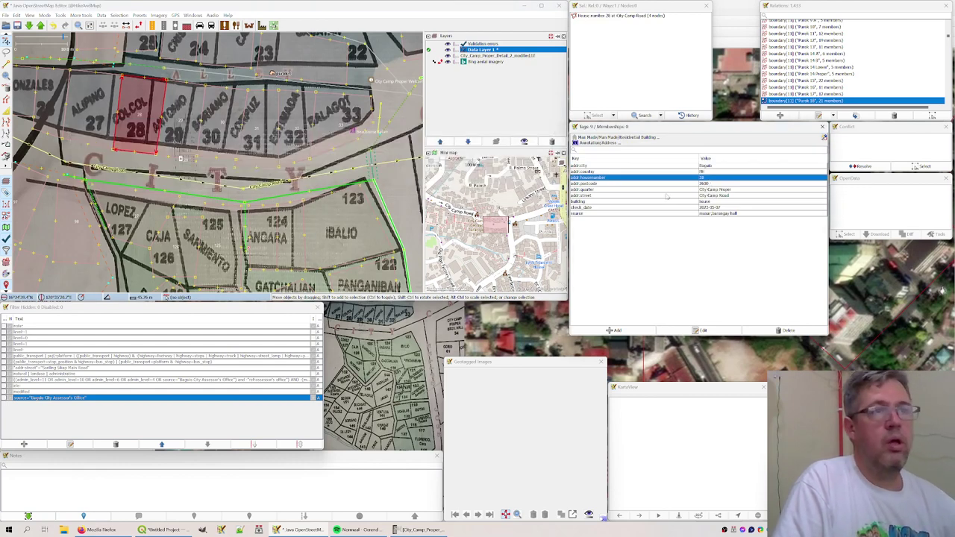
{"action": "left_click", "coordinate": [90, 115]}
{"action": "key", "text": "ctrl+shift+v"}
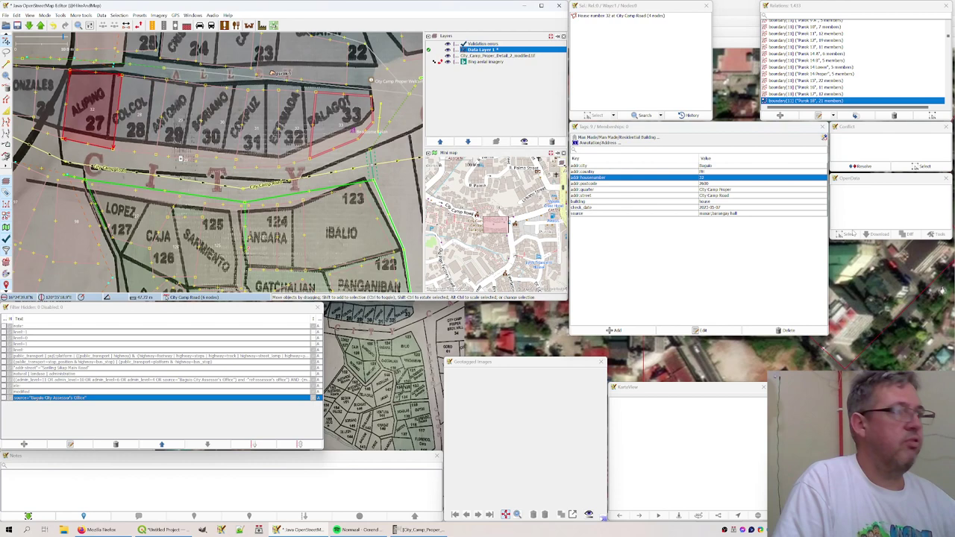
{"action": "key", "text": "Return"}
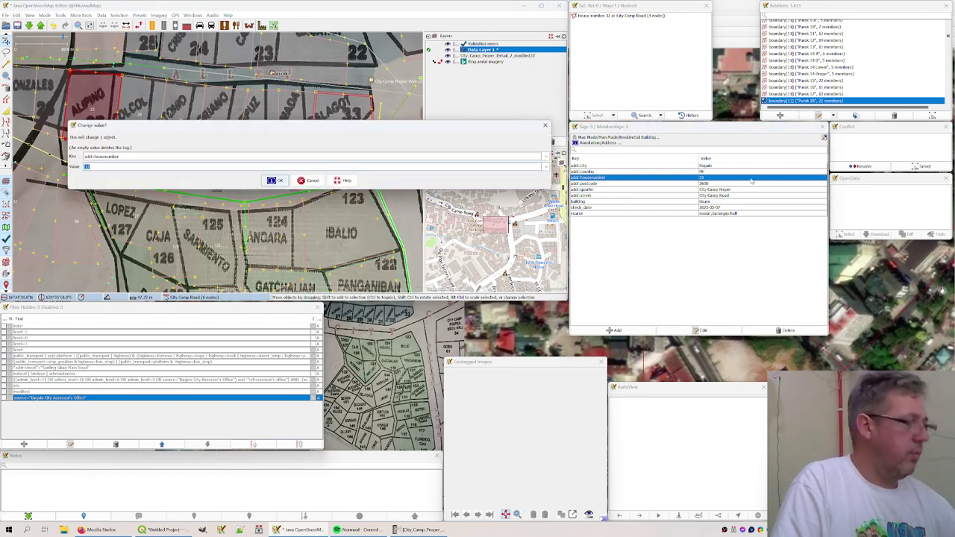
{"action": "type", "text": "27"}
{"action": "key", "text": "Return"}
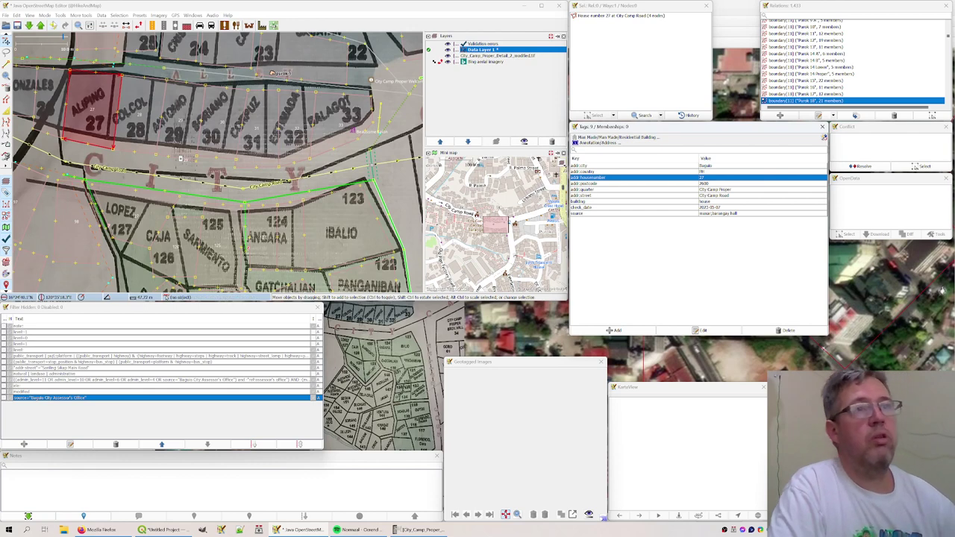
{"action": "left_click", "coordinate": [41, 26]}
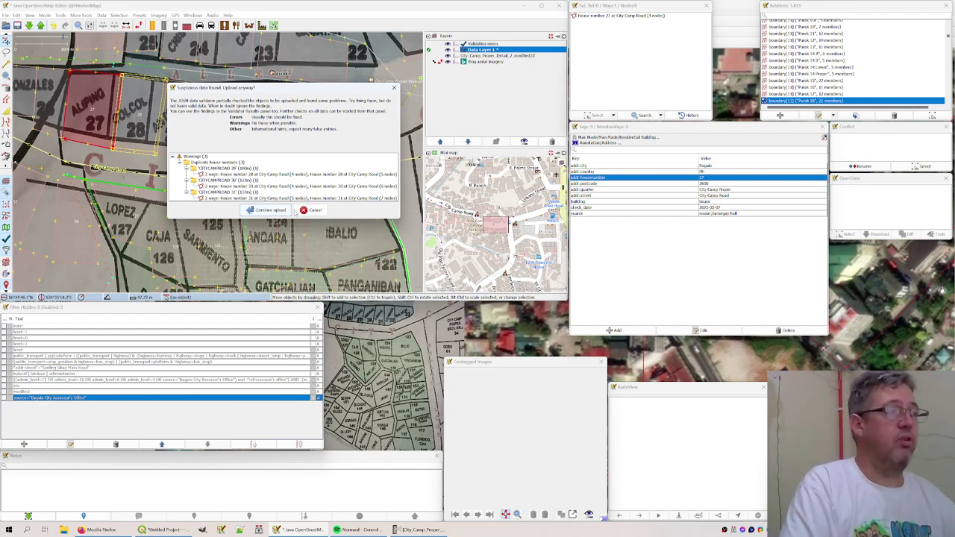
{"action": "left_click", "coordinate": [308, 211]}
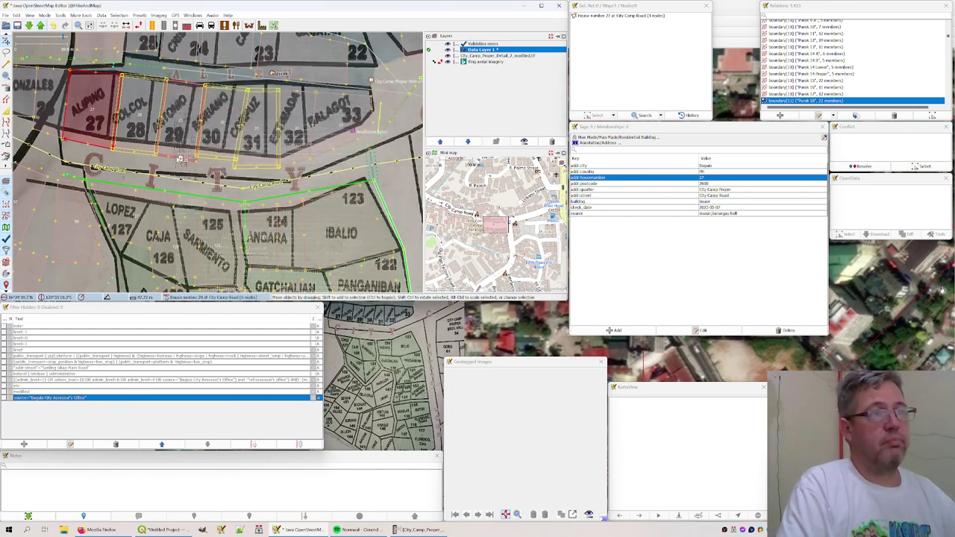
Zoom out and inspect the tags of the existing house number 31 building nearby
{"action": "scroll", "coordinate": [179, 158], "scroll_direction": "down", "scroll_amount": 3}
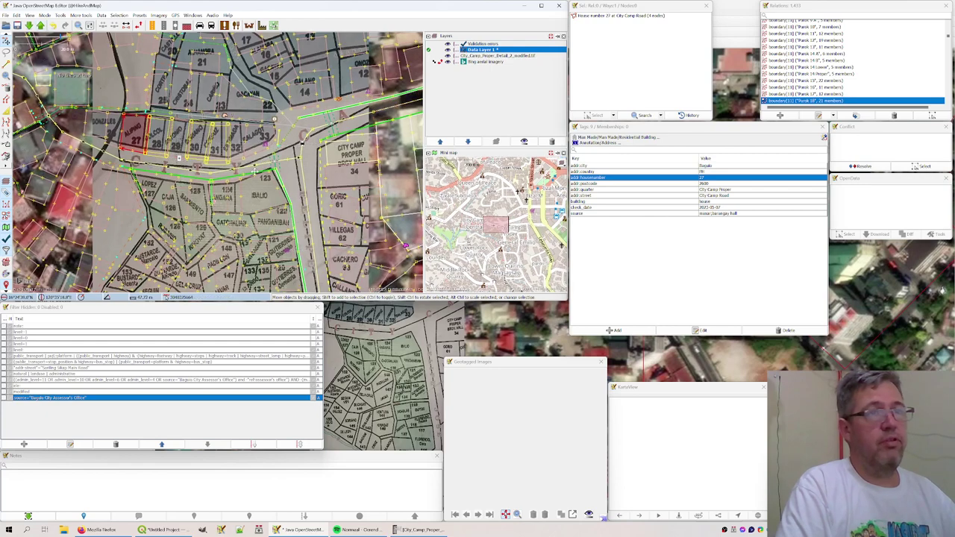
{"action": "scroll", "coordinate": [254, 172], "scroll_direction": "down", "scroll_amount": 2}
{"action": "scroll", "coordinate": [272, 176], "scroll_direction": "down", "scroll_amount": 2}
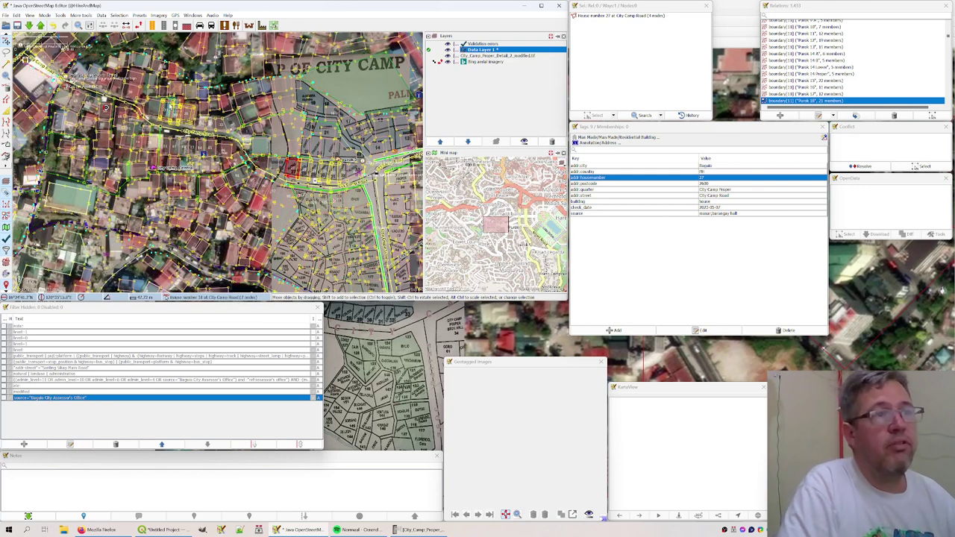
{"action": "left_click", "coordinate": [176, 113]}
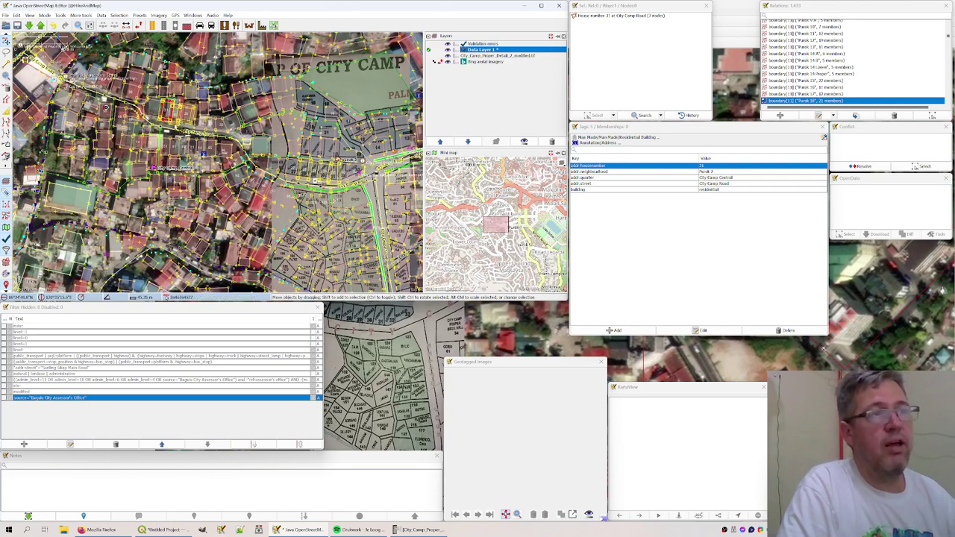
{"action": "left_click", "coordinate": [177, 133]}
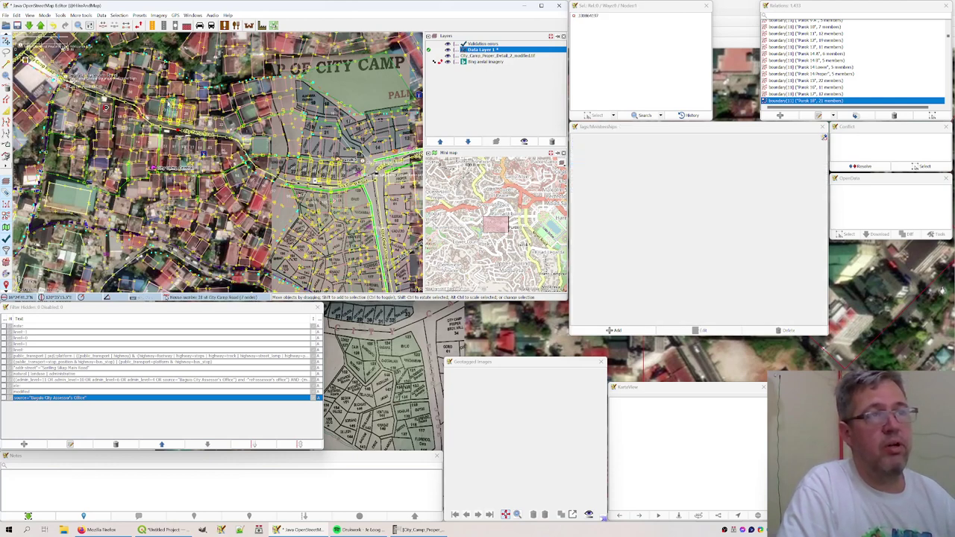
{"action": "left_click", "coordinate": [172, 108]}
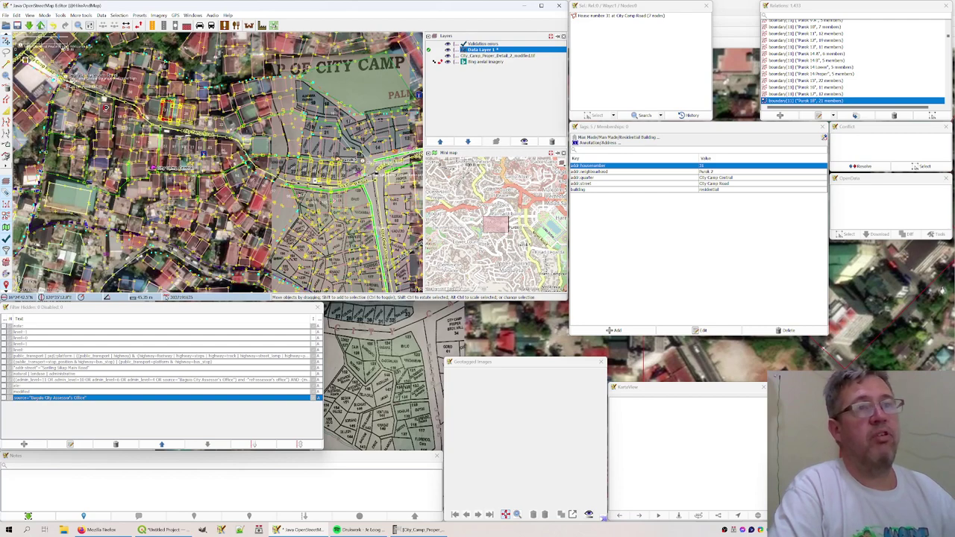
Upload despite the warnings, changing the changeset comment's last word to 'address'
{"action": "left_click", "coordinate": [41, 25]}
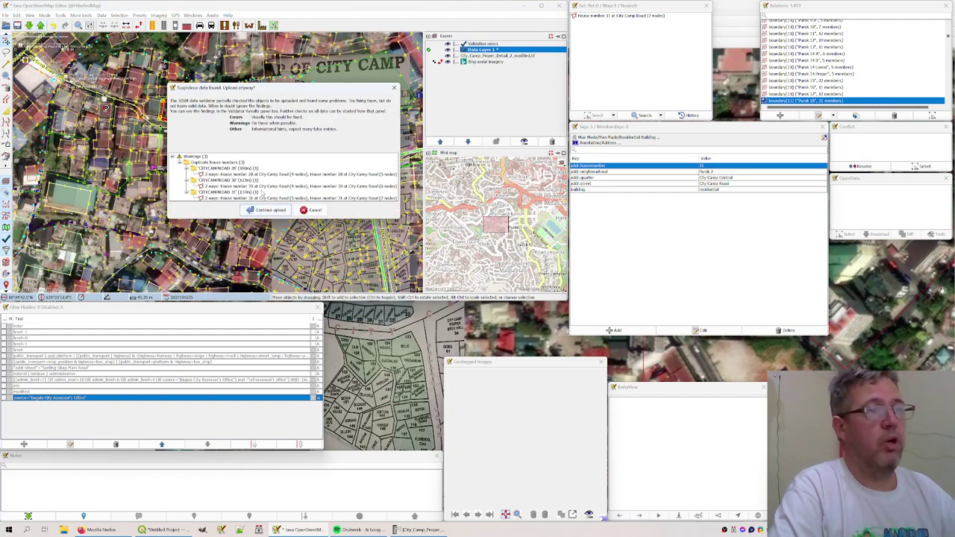
{"action": "left_click", "coordinate": [265, 210]}
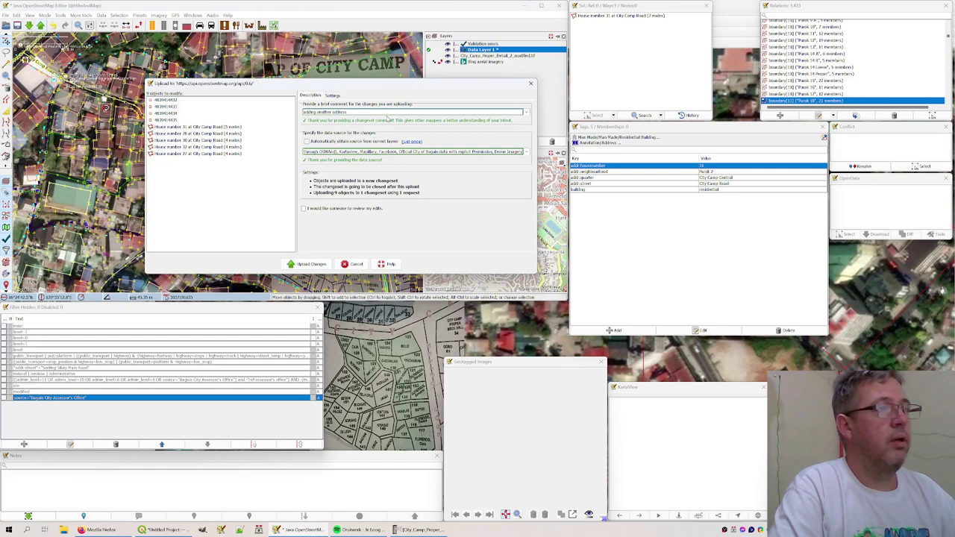
{"action": "key", "text": "ctrl+shift+Left"}
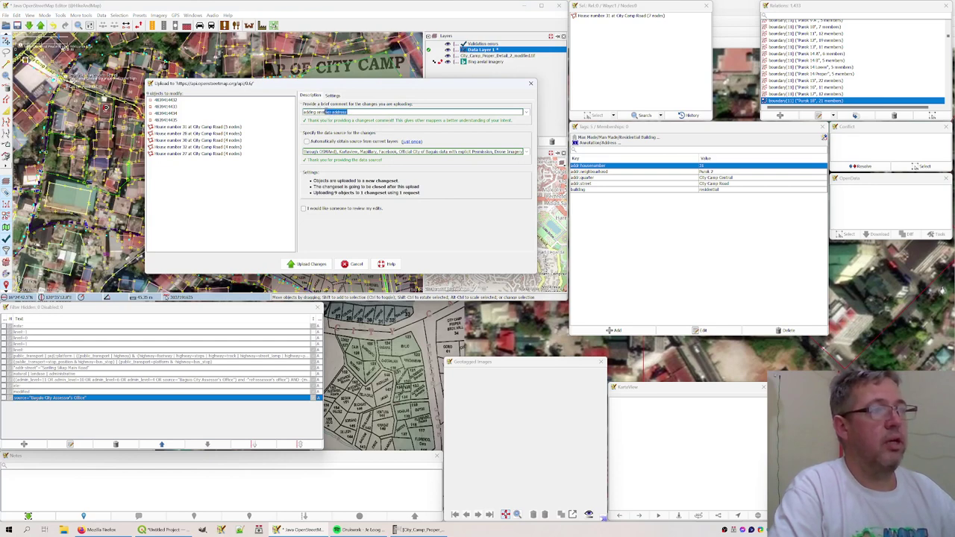
{"action": "type", "text": "address"}
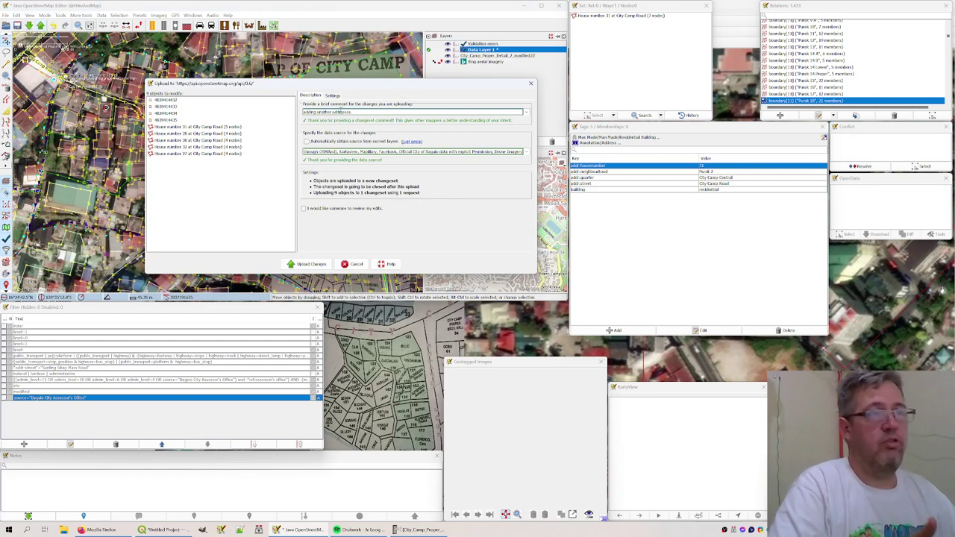
{"action": "left_click", "coordinate": [312, 264]}
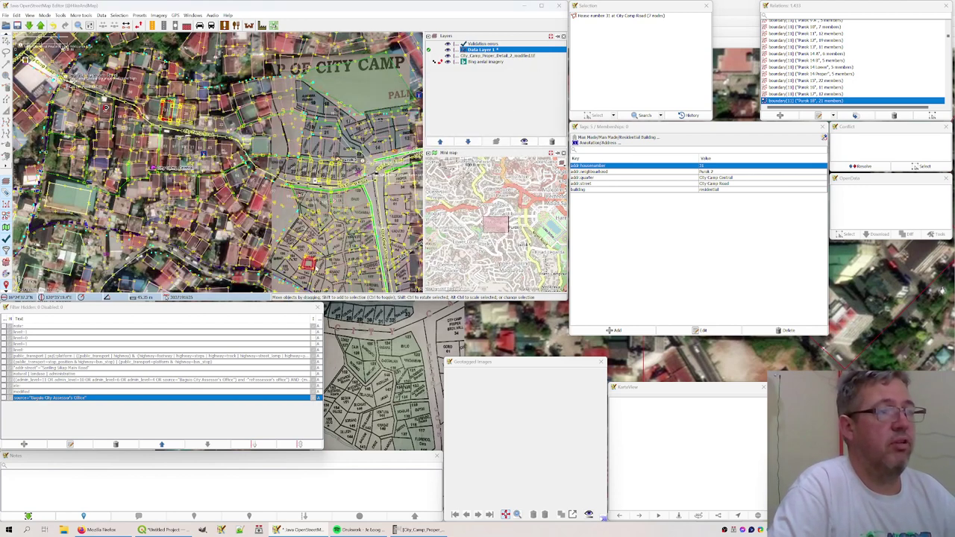